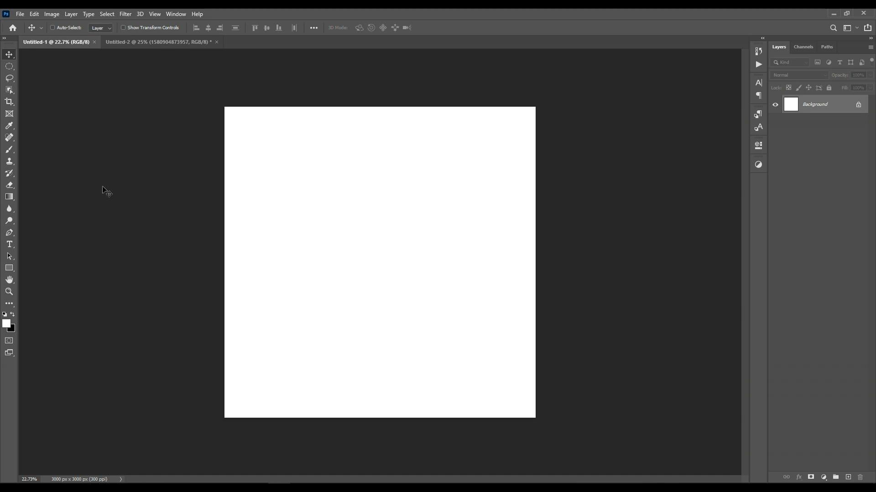
- Save the Seetimaarr movie release-date poster image from the search results to the Desktop
right_click(764, 256)
left_click(794, 354)
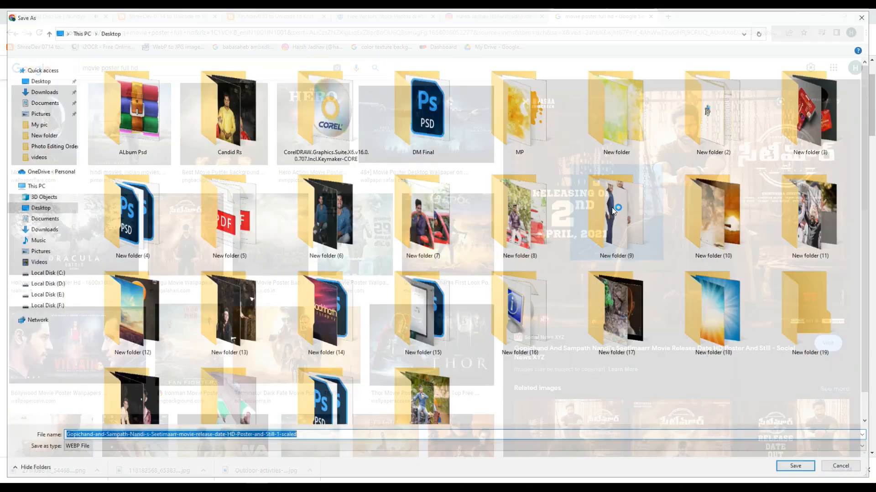
left_click(794, 465)
- Copy the Seetimaarr movie poster image in the browser and paste it into Photoshop's Untitled-1 document
right_click(700, 228)
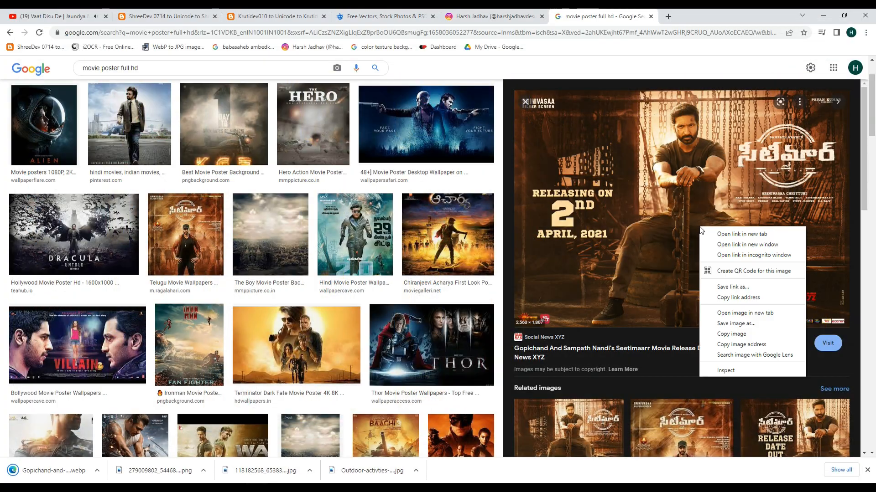
left_click(732, 335)
key("alt+Tab")
key("ctrl+v")
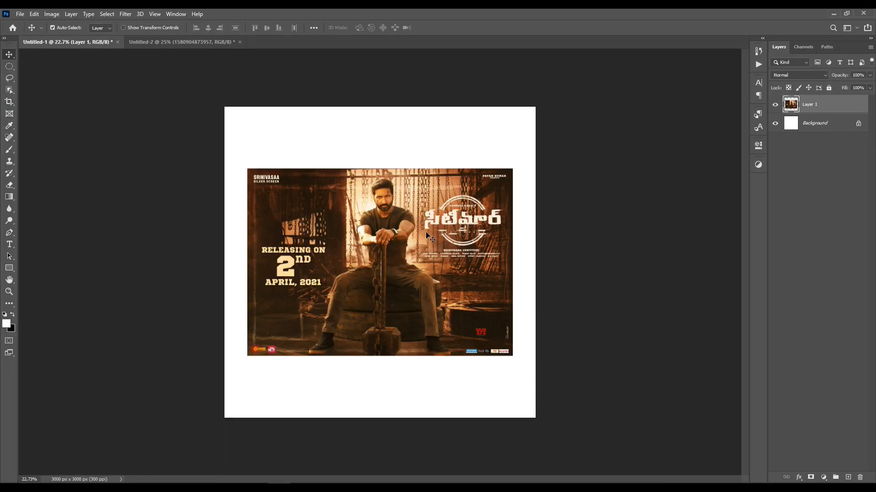
- Enlarge the pasted movie poster so it covers the whole square canvas, with the seated man near the centre
key("ctrl+t")
left_click_drag(378, 358, 395, 424)
left_click_drag(383, 168, 385, 86)
left_click_drag(442, 220, 440, 233)
key("Return")
key("ctrl+plus")
left_click(125, 14)
mouse_move(183, 116)
left_click(268, 152)
left_click(589, 151)
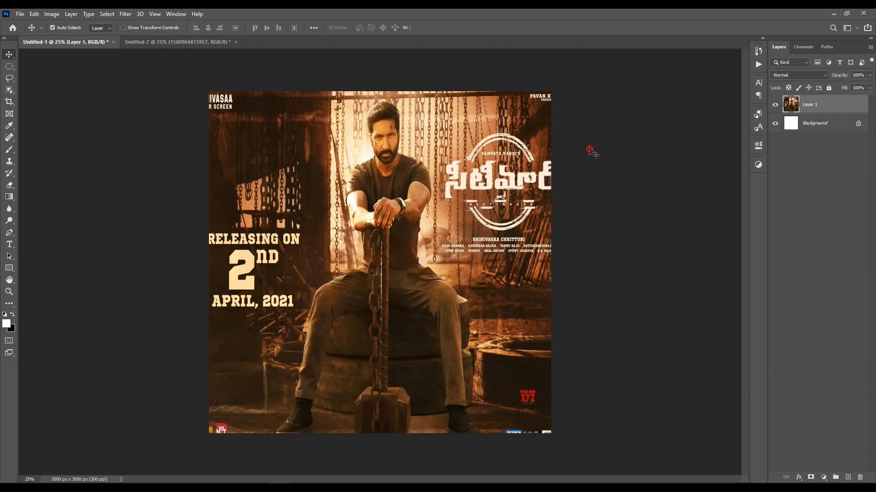
- Boost the movie poster layer's orange tones with Hue/Saturation and apply a strong Gaussian Blur to make a soft background
key("ctrl+u")
left_click(514, 122)
left_click(125, 14)
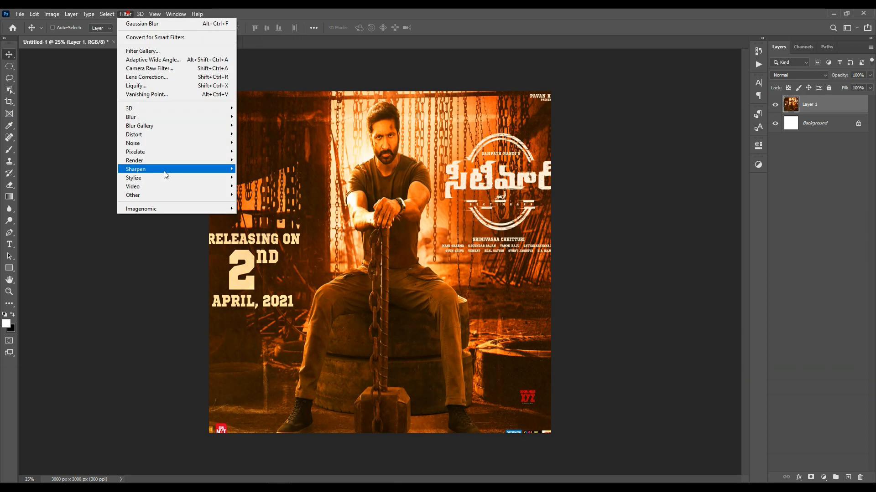
left_click(157, 120)
left_click(264, 151)
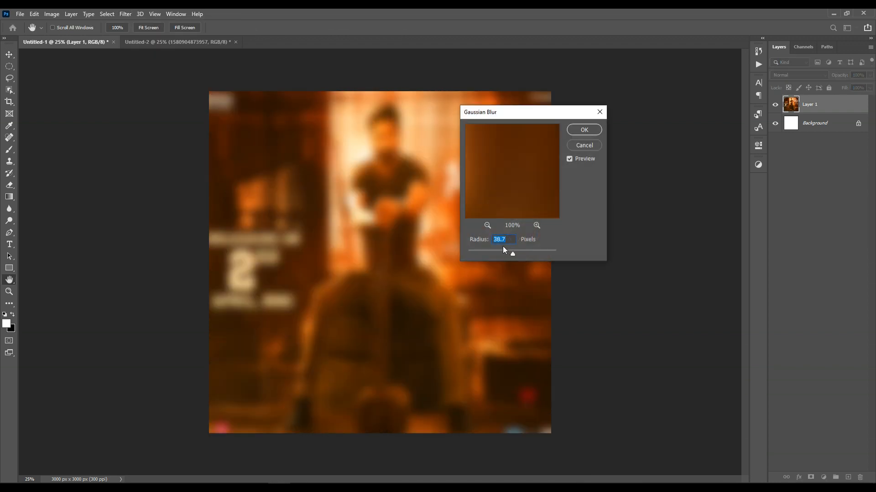
left_click_drag(504, 249, 526, 252)
left_click(584, 130)
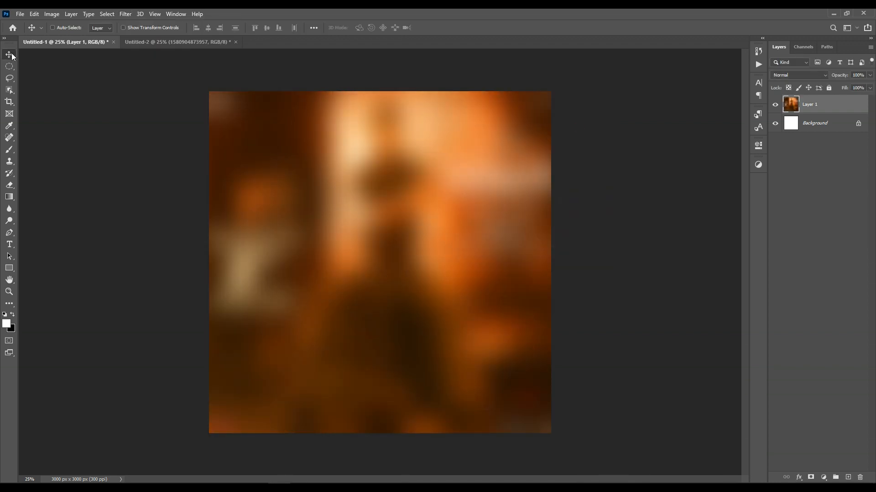
- Copy the man's portrait layer from Untitled-2 into Untitled-1 and place it near the centre of the blurred background
left_click(170, 42)
scroll(428, 275, "up", 3)
left_click(776, 124)
left_click(818, 124)
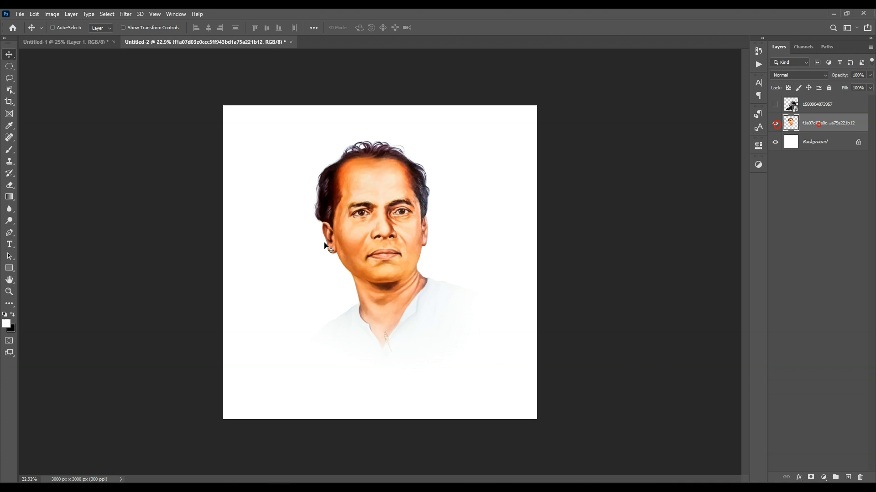
left_click_drag(52, 39, 445, 315)
left_click_drag(351, 246, 355, 260)
- Scale the portrait down slightly on the poster canvas
key("ctrl+t")
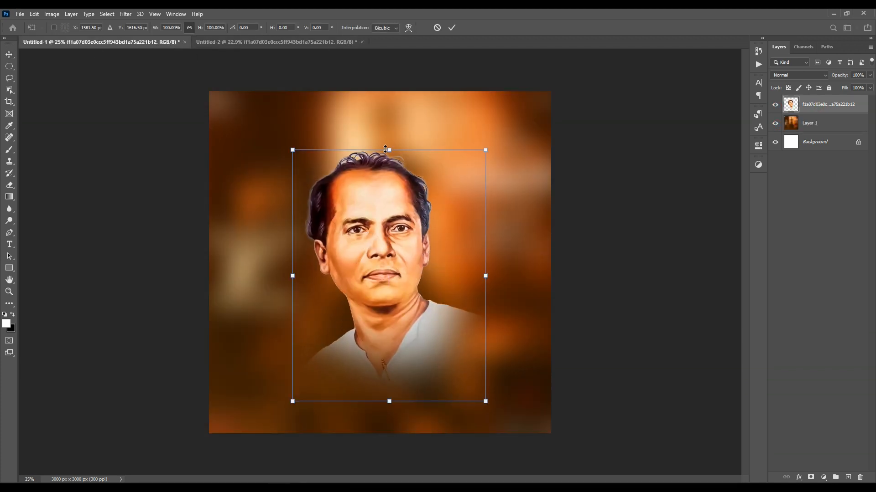
left_click_drag(389, 149, 389, 160)
double_click(391, 255)
left_click(245, 43)
left_click(806, 105)
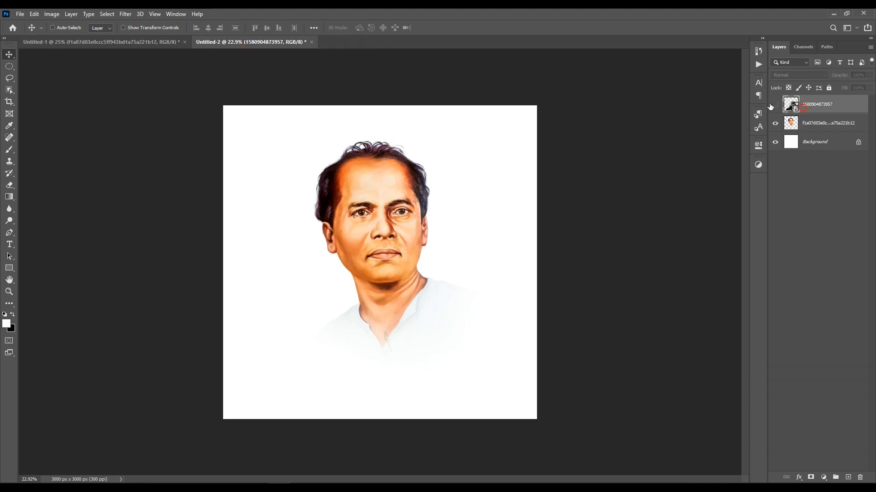
left_click(774, 104)
left_click_drag(364, 219, 225, 53)
left_click_drag(78, 43, 459, 247)
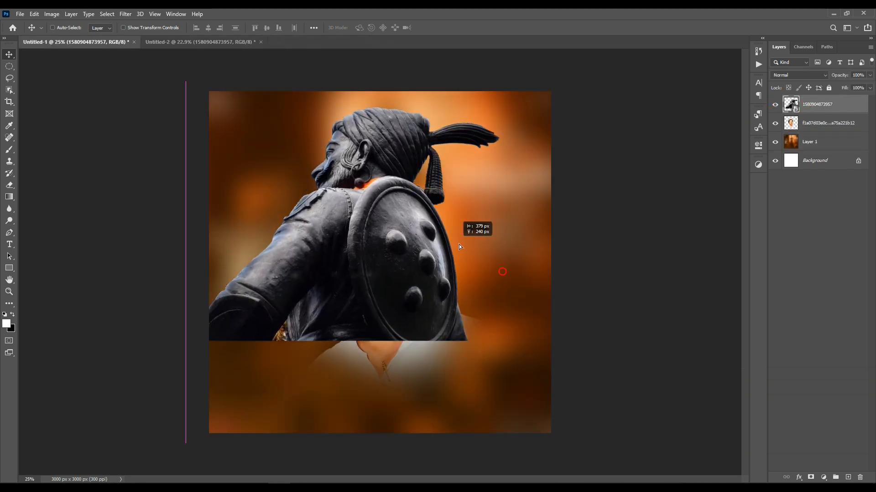
- Stack the statue layer beneath the portrait, shift the portrait to the right and adjust the statue's position behind it
left_click_drag(818, 125, 819, 128)
left_click(834, 104)
left_click_drag(388, 236, 420, 244)
left_click_drag(384, 144, 397, 140)
- Rasterize the statue layer and fade its lower body into the background with a Soft Round eraser of about 2077 px
key("e")
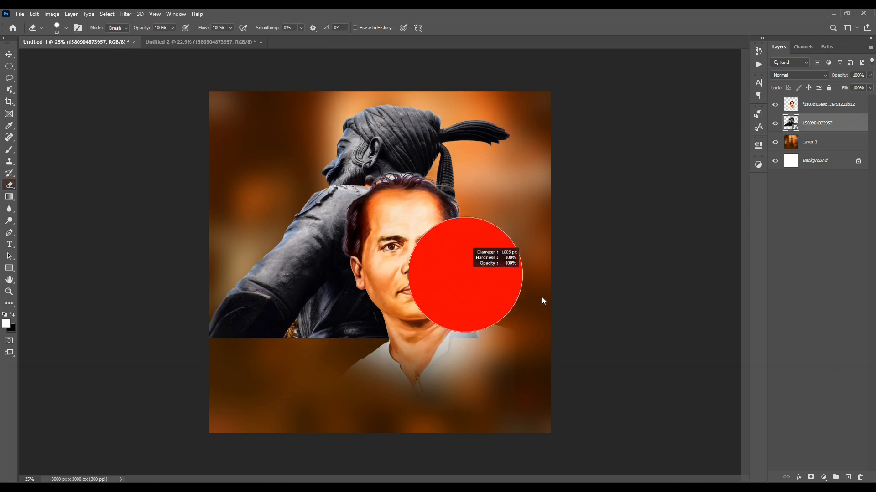
right_click(367, 247)
mouse_move(458, 312)
left_mouse_down()
mouse_move(461, 365)
mouse_move(581, 478)
mouse_move(797, 480)
left_mouse_up()
left_click(472, 234)
left_click(506, 86)
left_click_drag(774, 450, 774, 390)
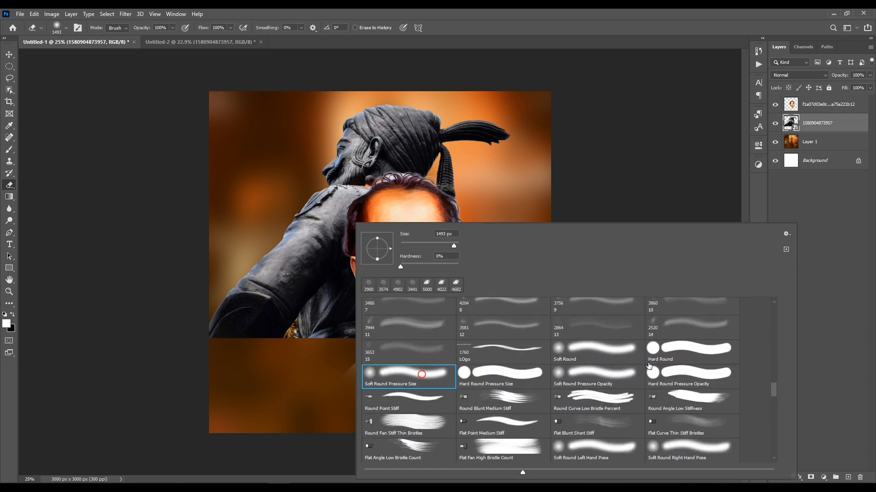
double_click(610, 353)
left_click_drag(277, 282, 314, 282)
left_click(314, 282)
left_click(395, 190)
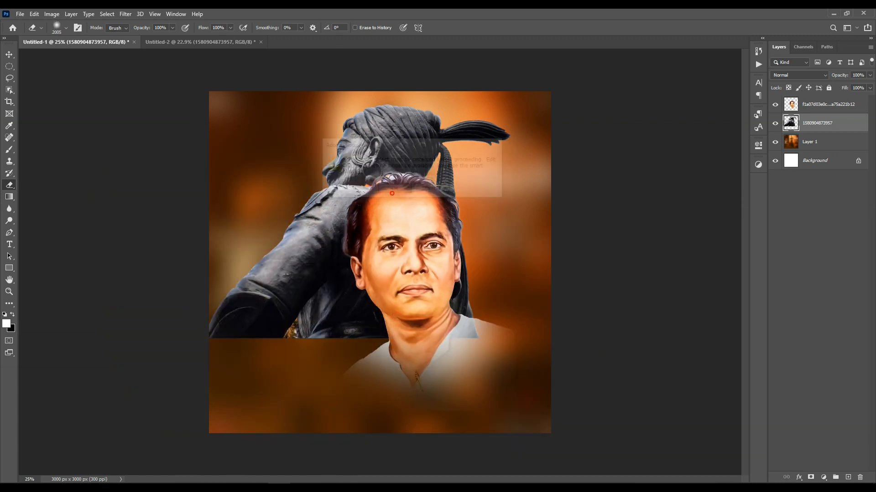
mouse_move(537, 279)
left_mouse_down()
mouse_move(82, 244)
mouse_move(221, 287)
left_mouse_up()
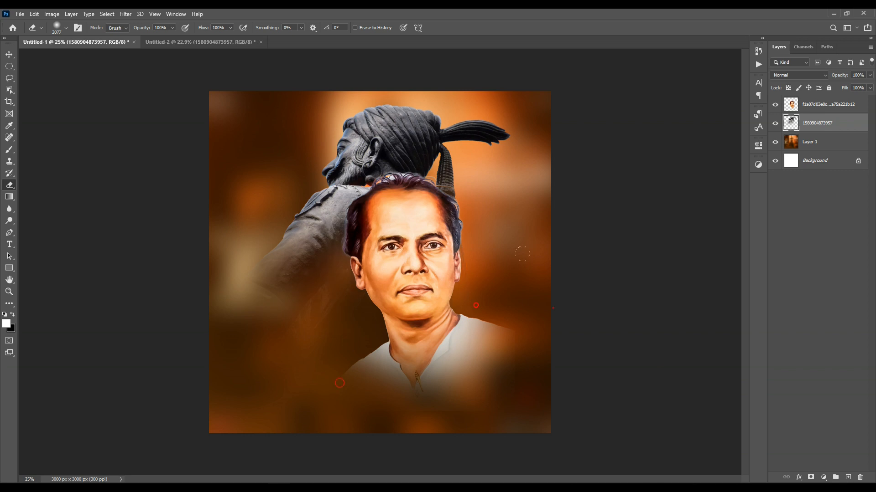
- Scale the portrait down a little and position it centred just below the statue's head
left_click(9, 54)
left_click_drag(444, 285, 422, 294)
key("ctrl+t")
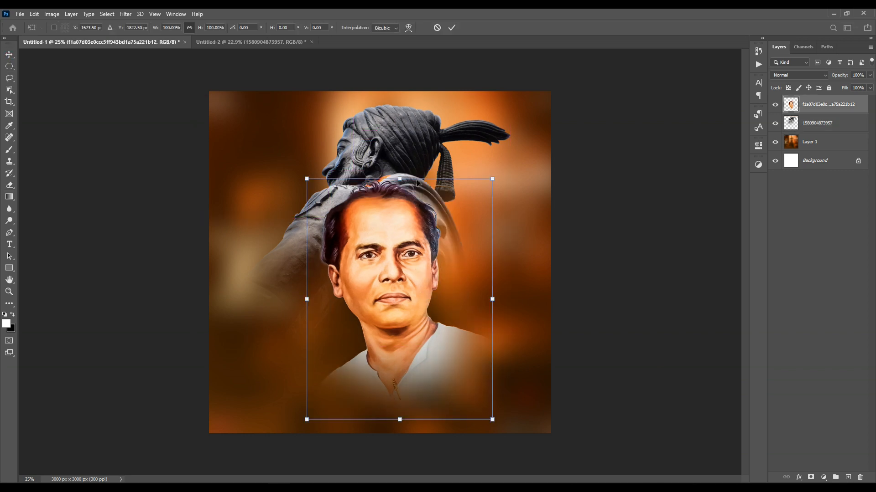
left_click_drag(403, 178, 406, 207)
left_click_drag(412, 275, 412, 237)
key("Return")
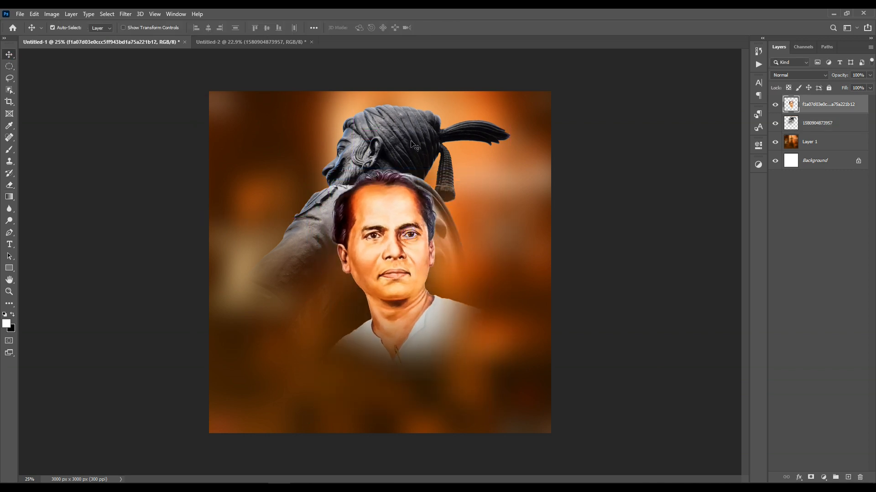
- Select the statue layer behind the portrait and enlarge it slightly
left_click(411, 142, "shift")
left_click_drag(402, 176, 406, 169)
scroll(393, 238, "up", 2)
right_click(411, 262)
left_click(431, 265)
key("ctrl+t")
left_click_drag(534, 129, 592, 92)
double_click(412, 295)
- Move the portrait down to the left and fine-tune the statue's position so its head rises behind the portrait
left_click_drag(418, 240, 360, 273)
left_click_drag(406, 145, 387, 146)
left_click_drag(536, 234, 341, 211)
right_click(348, 260)
left_click(362, 264)
mouse_move(335, 286)
left_mouse_down()
mouse_move(388, 281)
mouse_move(338, 294)
mouse_move(344, 282)
left_mouse_up()
scroll(428, 294, "up", 6)
left_click_drag(428, 294, 455, 309)
scroll(442, 302, "down", 3)
key("ctrl+0")
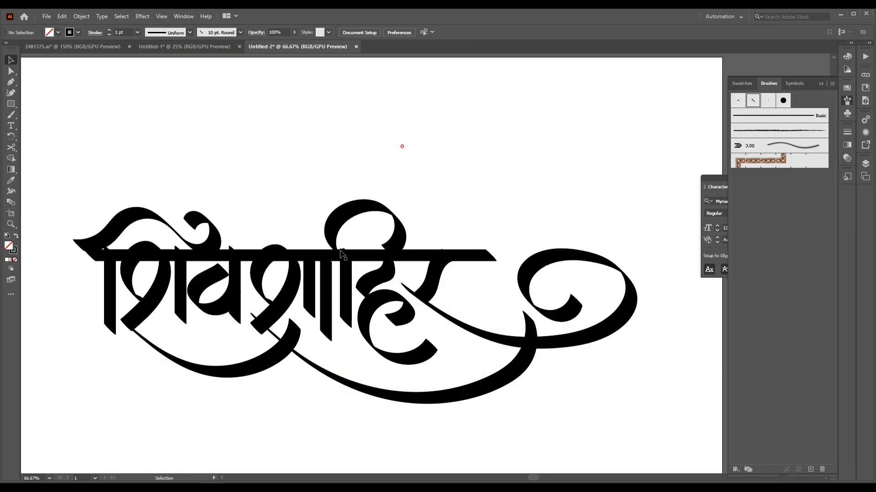
- Copy the शिवशाहिर lettering artwork in Illustrator and paste it into the Photoshop poster as a vector smart object
key("ctrl+minus")
left_click(373, 257)
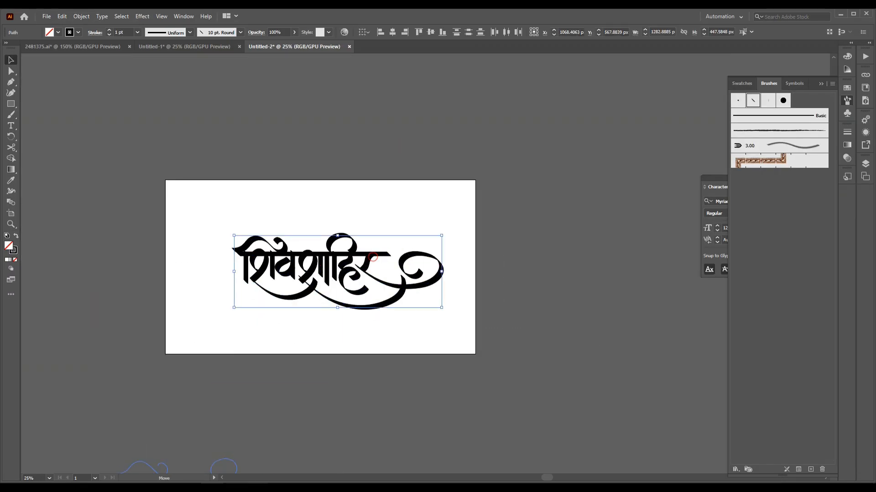
key("ctrl+v")
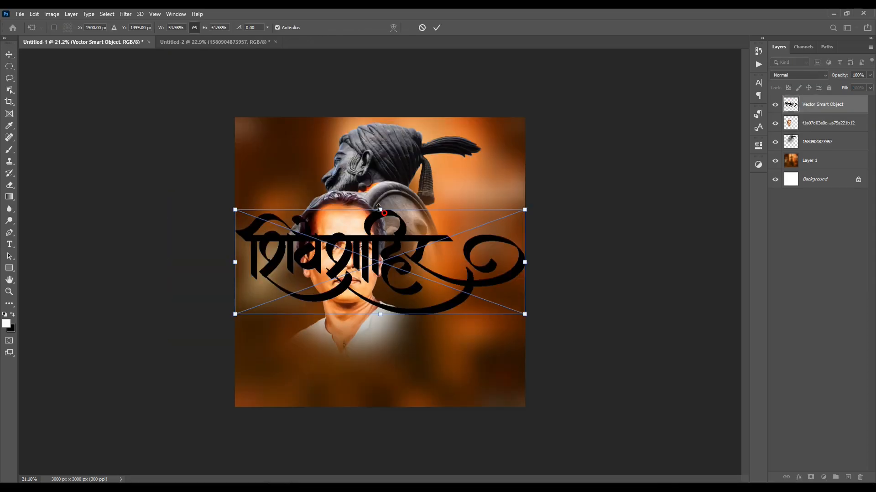
- Scale the शिवशाहिर lettering down and place it across the lower edge of the portrait's shirt
left_click_drag(379, 209, 381, 256)
left_click_drag(416, 305, 420, 377)
mouse_move(385, 329)
left_mouse_down()
mouse_move(386, 317)
mouse_move(393, 341)
left_mouse_up()
key("Return")
scroll(574, 385, "up", 8)
left_click_drag(448, 403, 413, 403)
scroll(417, 329, "down", 5)
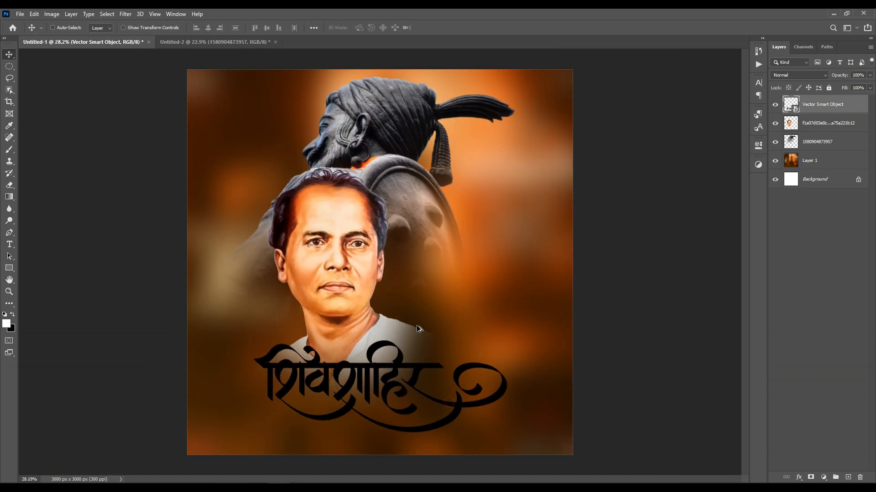
- Invert the black lettering to white and nudge it into place below the portrait
scroll(590, 324, "down", 4)
key("ctrl+i")
scroll(468, 240, "up", 8)
left_click_drag(469, 234, 475, 269)
key("ctrl+0")
left_click_drag(395, 401, 395, 407)
scroll(483, 280, "up", 3)
scroll(485, 280, "down", 5)
- Select the lettering, portrait and statue layers together, scale them down and centre the group on the poster
left_click(820, 152, "ctrl")
left_click(820, 168, "ctrl")
key("ctrl+t")
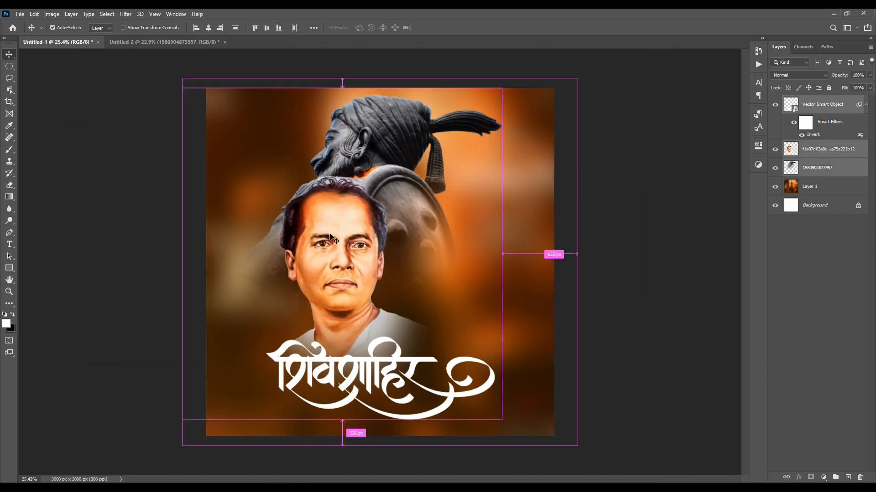
left_click(413, 187)
left_click_drag(346, 426, 350, 374)
left_click_drag(378, 225, 401, 233)
double_click(402, 232)
left_click_drag(490, 288, 487, 288)
scroll(490, 288, "up", 1)
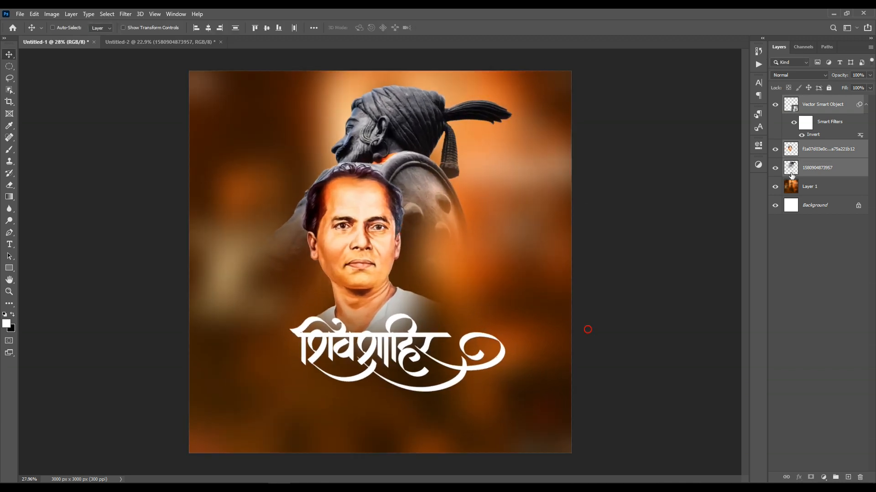
- Add a new empty layer directly above the blurred background layer
left_click(825, 187)
left_click(847, 478)
scroll(465, 270, "down", 3)
scroll(465, 270, "up", 5)
- Stamp white cloud textures around the new layer with a brush of about 3002 px and set its blend mode to Overlay
key("b")
scroll(310, 258, "down", 4)
left_click_drag(310, 259, 264, 259)
left_click(311, 258)
left_click(524, 191)
left_click(502, 319)
left_click(321, 330)
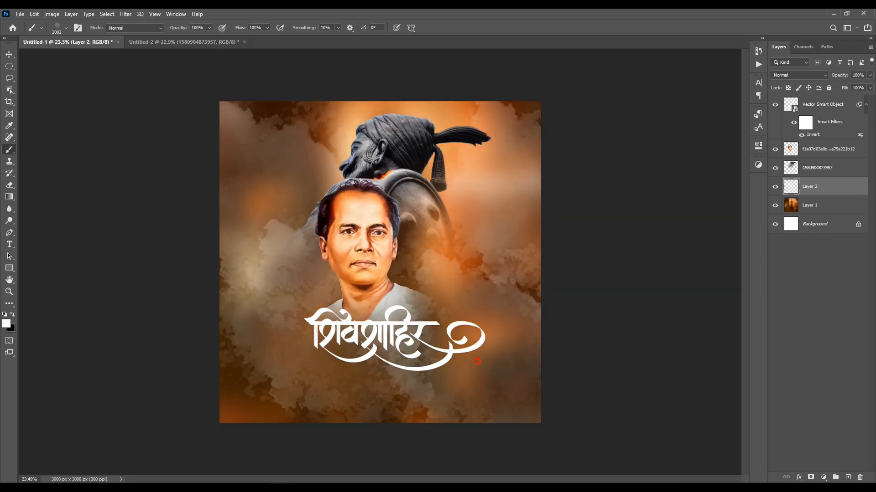
left_click(206, 447)
left_click(328, 133)
left_click(792, 76)
left_click(792, 186)
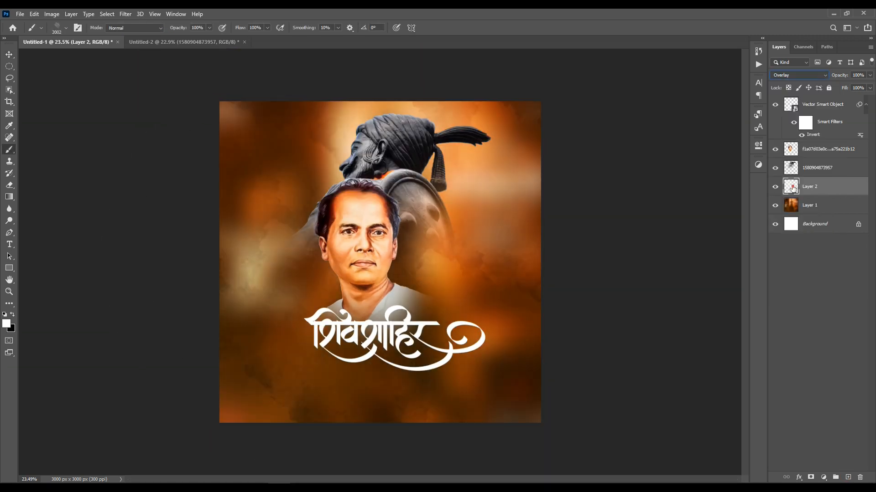
- Select the lettering layer and examine the lettering and the whole poster composition
left_click(8, 55)
scroll(426, 287, "up", 5)
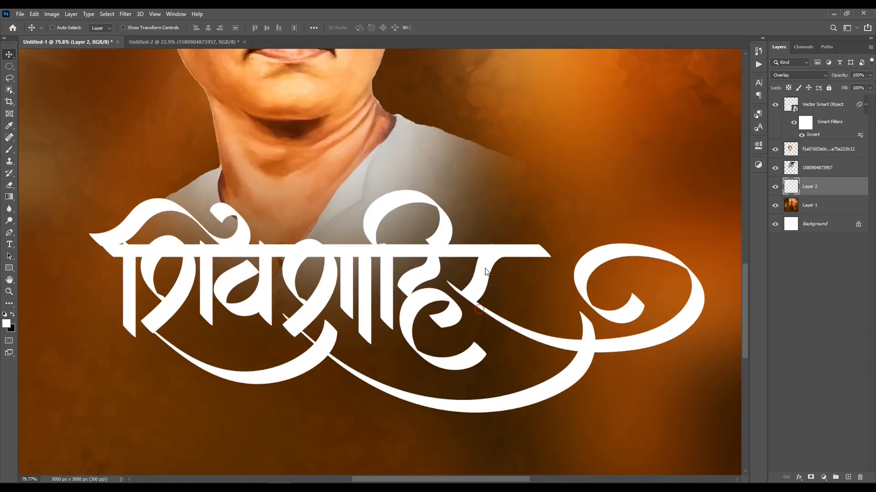
right_click(475, 267)
left_click(491, 271)
scroll(491, 272, "down", 2)
scroll(492, 272, "down", 3)
scroll(301, 322, "up", 4)
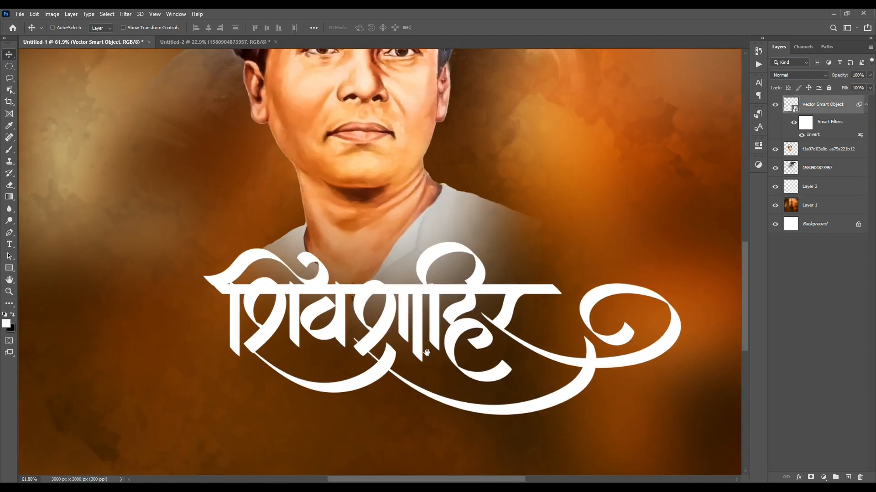
scroll(301, 322, "down", 4)
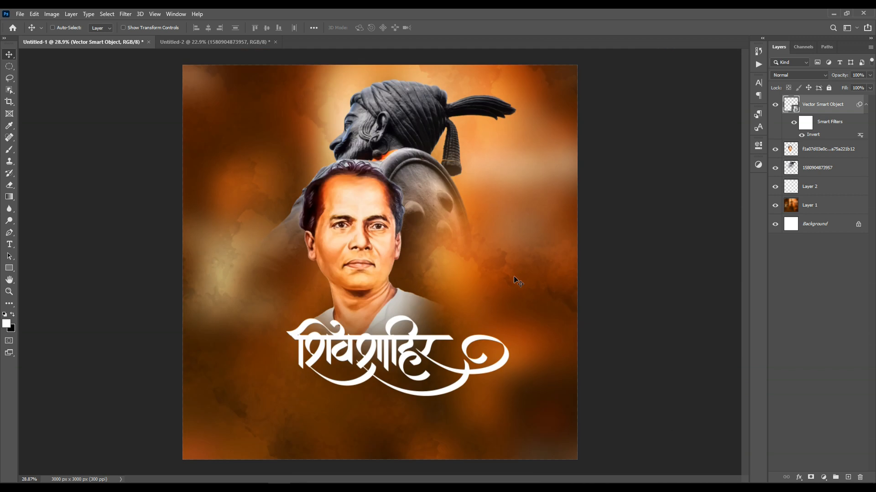
- Switch to the browser's Shreedev0714 converter and replace its Unicode text with "रशियामध्ये जाऊन शिवरायांचा पोवाडा" ending in "mahnanare"
key("alt+Tab")
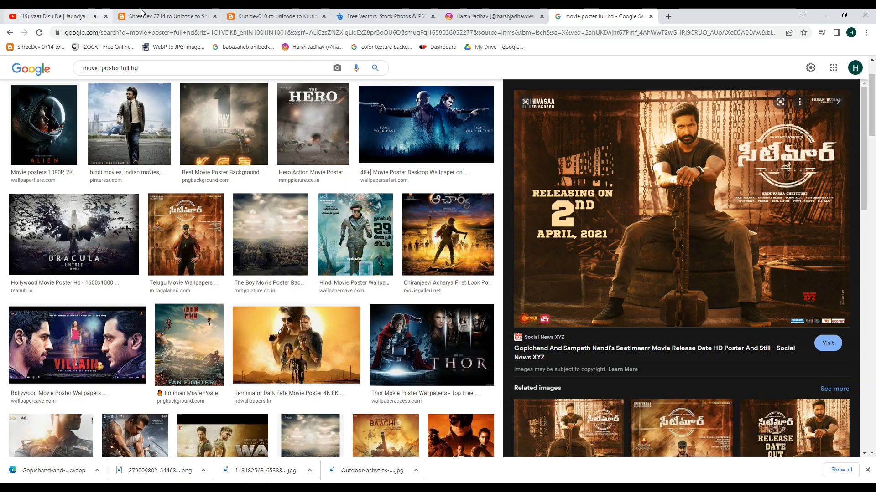
left_click(166, 16)
left_click_drag(373, 311, 2, 250)
type("ra")
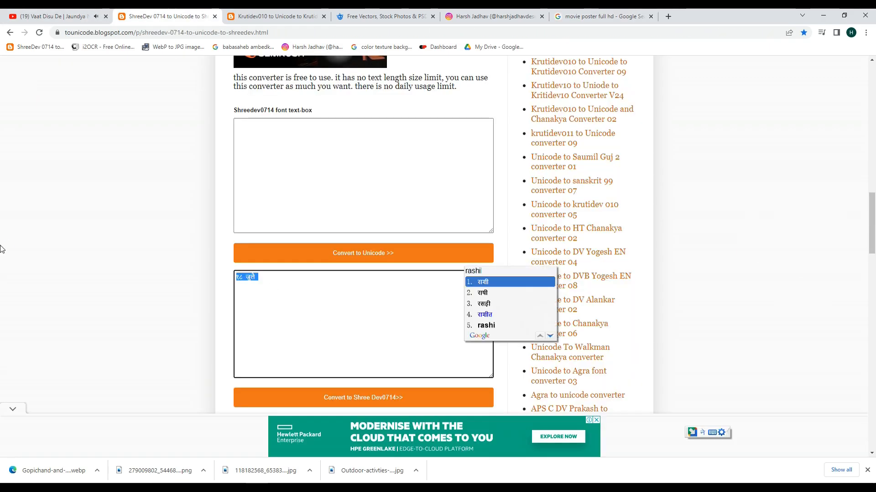
type("shiyamdhye jau")
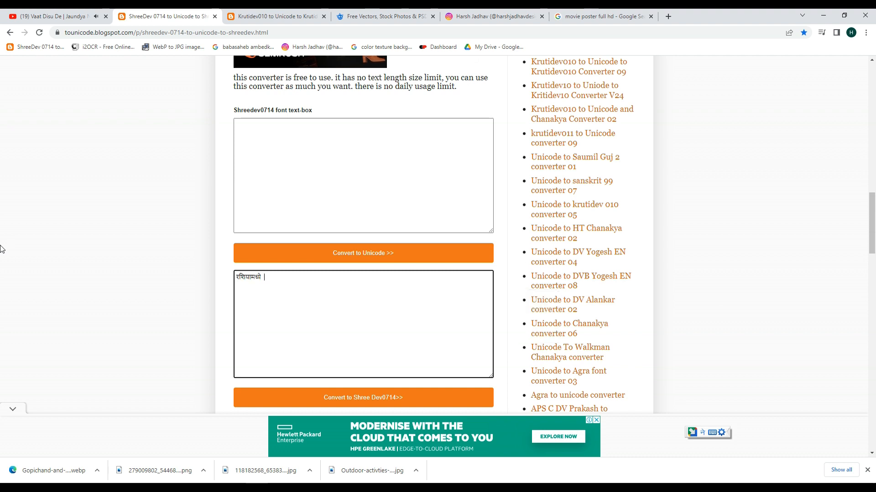
type("n si")
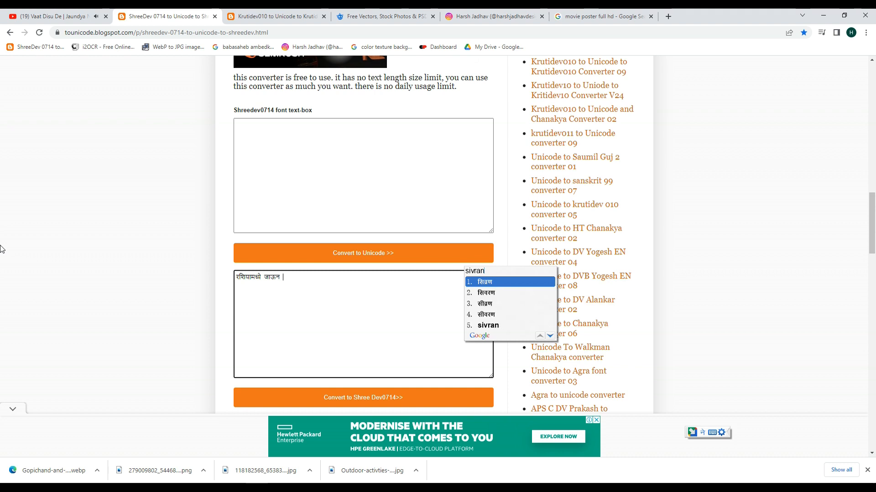
type("ivrayancha povada mahnan")
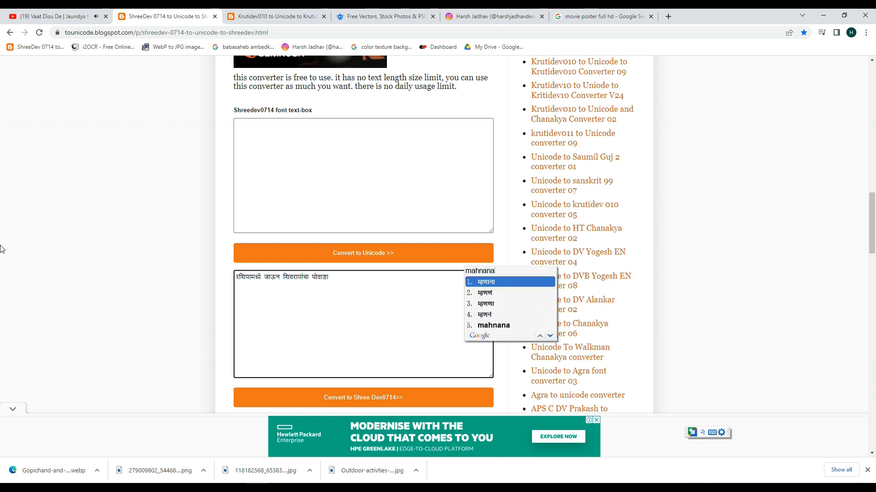
type("are")
- Convert the Marathi line to Shree Dev0714 encoding and select all of the converted text for copying
left_click(318, 395)
left_click(411, 160)
key("ctrl+a")
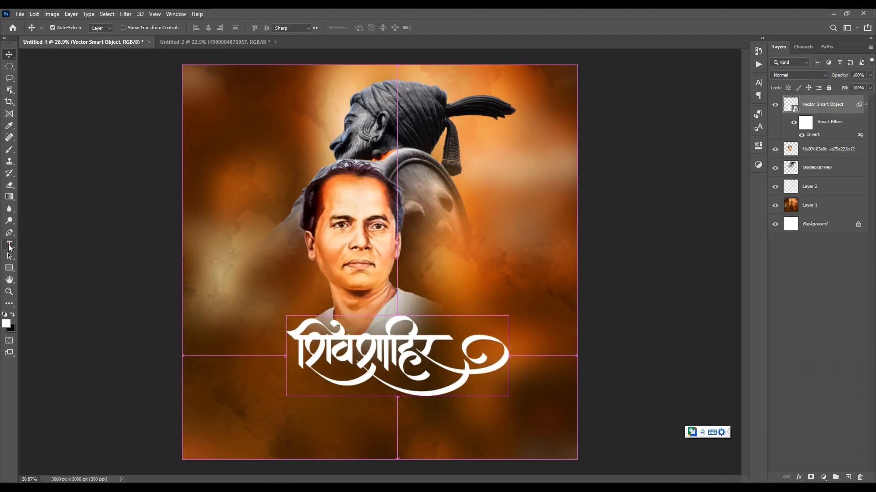
- Add the text line "रशियामध्ये जाऊन शिवरायांचा पोवाडा म्हणणारे" above the lettering and colour it white
left_click(9, 245)
left_click(253, 294)
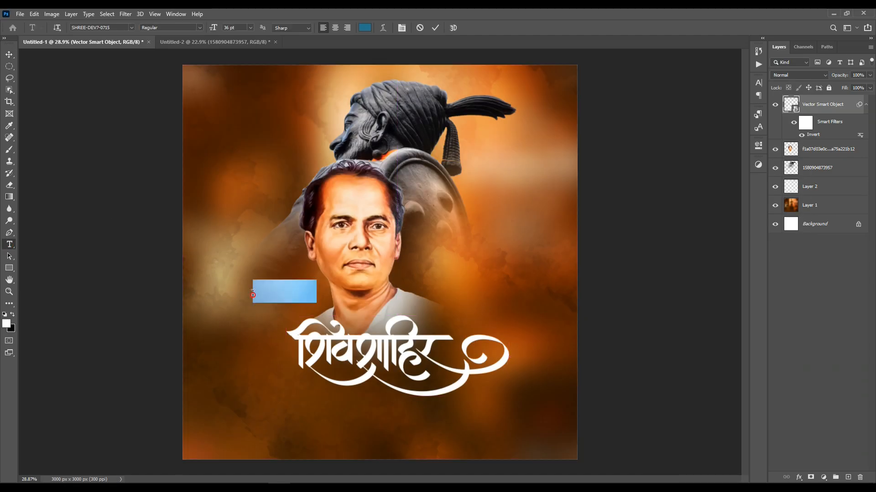
type("रशियामध्ये जाऊन शिवरायांचा पोवाडा म्हणणारे")
key("ctrl+a")
left_click(758, 83)
left_click(734, 135)
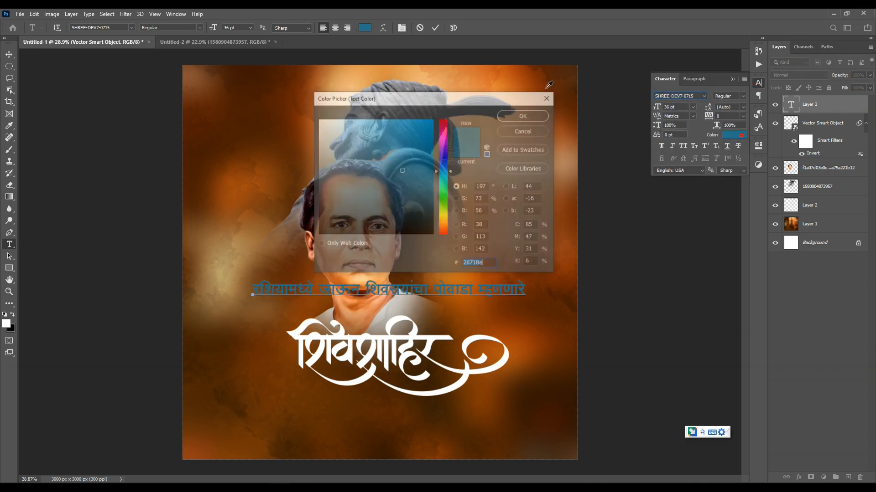
left_click(398, 111)
left_click(525, 113)
- Break the caption into two lines after "जाऊन" and set its leading to 29 pt
left_click(9, 57)
left_click_drag(445, 300, 466, 318)
scroll(443, 312, "up", 6)
double_click(390, 306)
left_click(330, 299)
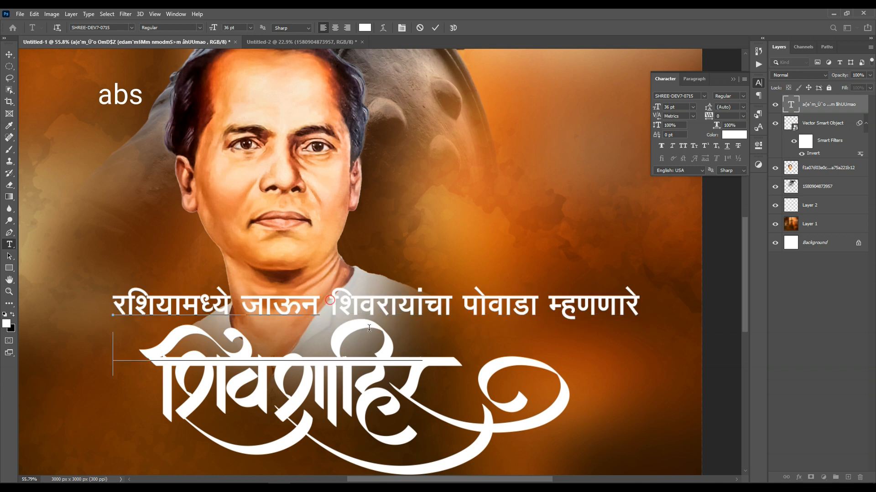
key("Return")
key("ctrl+a")
left_click_drag(710, 106, 700, 109)
- Move the शिवशाहिर lettering down a little and place the two-line caption directly above it
left_click(9, 54)
left_click_drag(255, 246, 439, 230)
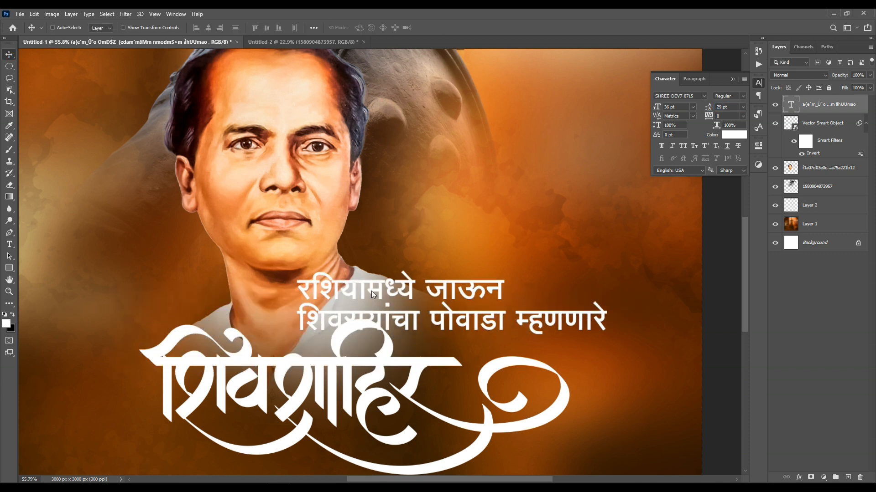
key("ctrl+0")
left_click_drag(401, 349, 395, 383)
left_click_drag(474, 314, 394, 336)
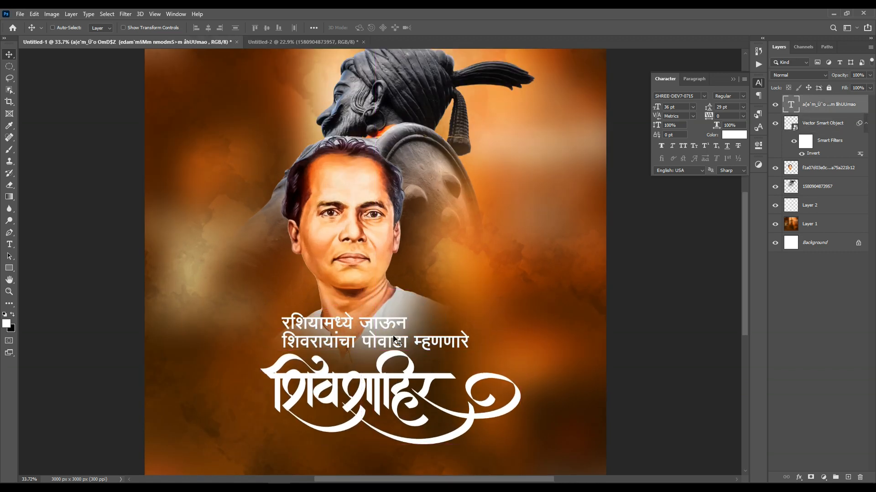
- Scale the two-line caption down to about 21.67 pt and position it just above the start of the lettering
key("ctrl+t")
left_click_drag(475, 334, 396, 334)
double_click(358, 339)
left_click_drag(331, 341, 345, 349)
scroll(349, 348, "up", 8)
left_click_drag(401, 349, 296, 363)
scroll(288, 329, "down", 8)
scroll(376, 337, "up", 4)
scroll(322, 393, "down", 4)
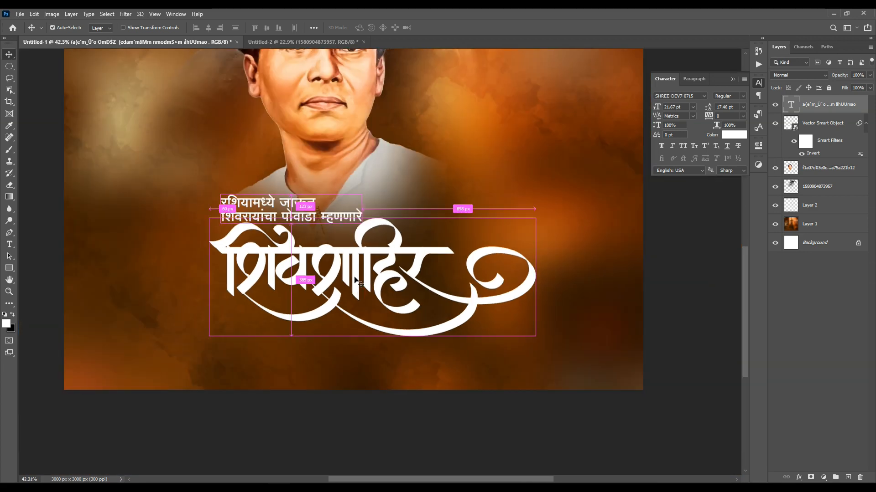
scroll(419, 313, "down", 3)
scroll(419, 314, "up", 2)
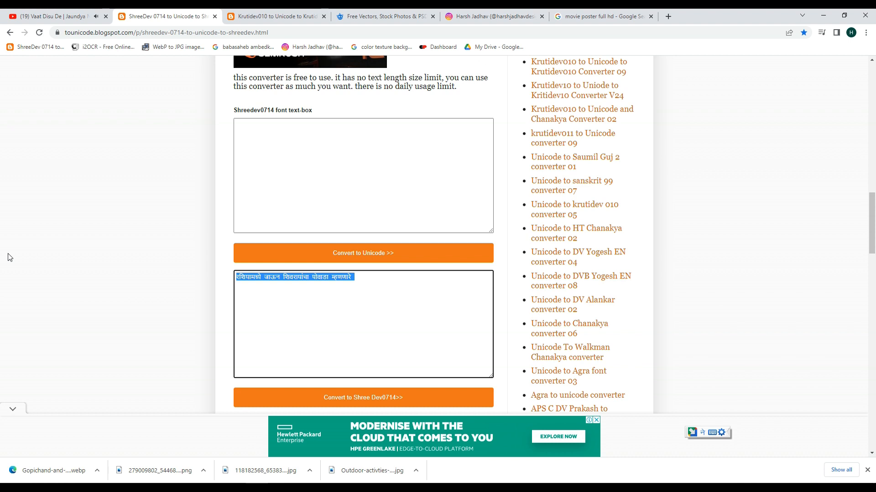
- Switch to the browser converter and replace its Unicode text with "साहित्यरत्न,लोकशाहीर" followed by a line break
type("sahityra")
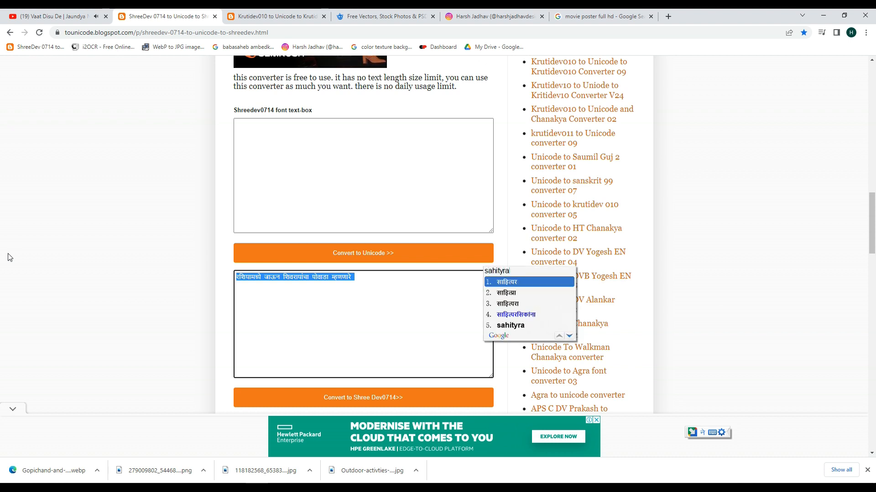
type("tn")
key("space")
type(",lokshahir")
key("Return")
key("Return")
type("anabhau")
key("space")
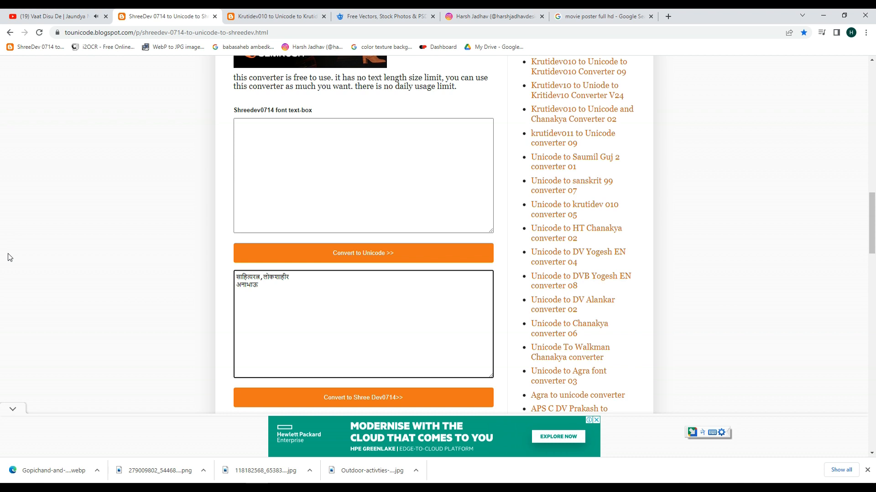
type("mmab")
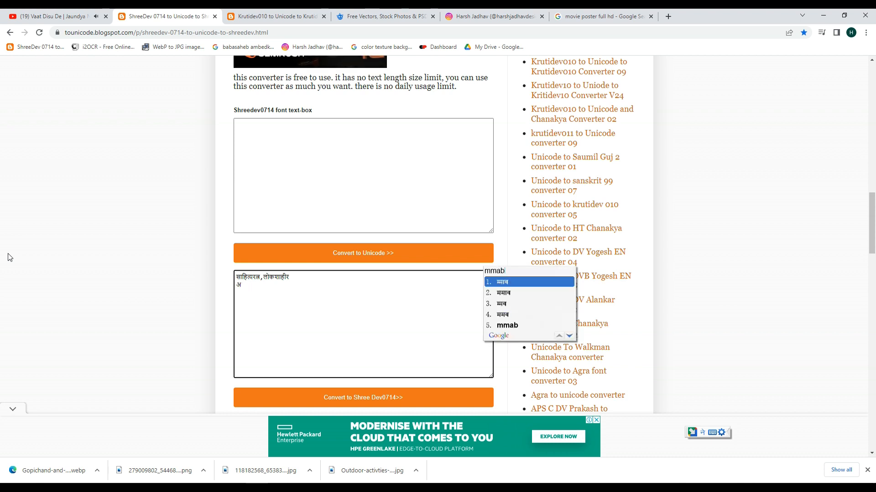
key("BackSpace")
key("BackSpace")
key("BackSpace")
key("BackSpace")
key("BackSpace")
key("BackSpace")
key("BackSpace")
key("BackSpace")
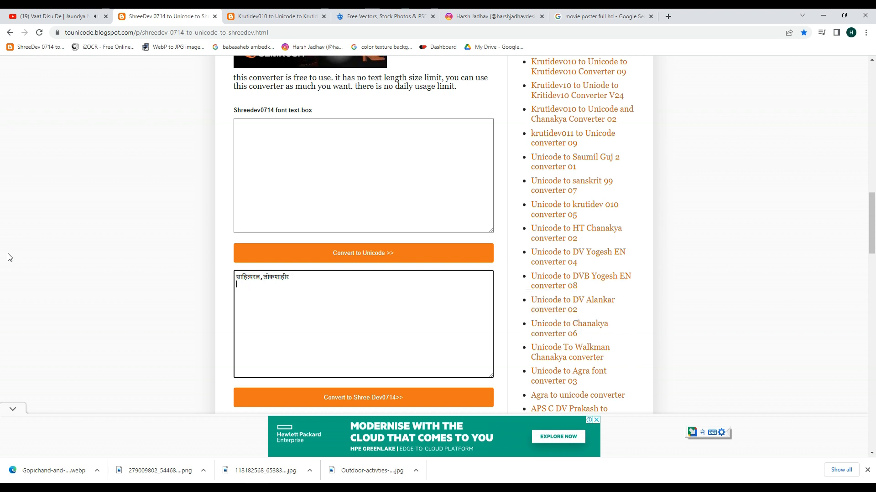
- Add "अण्णाभाऊ साठे" as the second line, convert the text to Shree Dev0714 and switch back to Photoshop
type("annabha")
key("Down")
key("Down")
key("Down")
key("space")
type("sathe")
key("space")
left_click(302, 391)
left_click(823, 15)
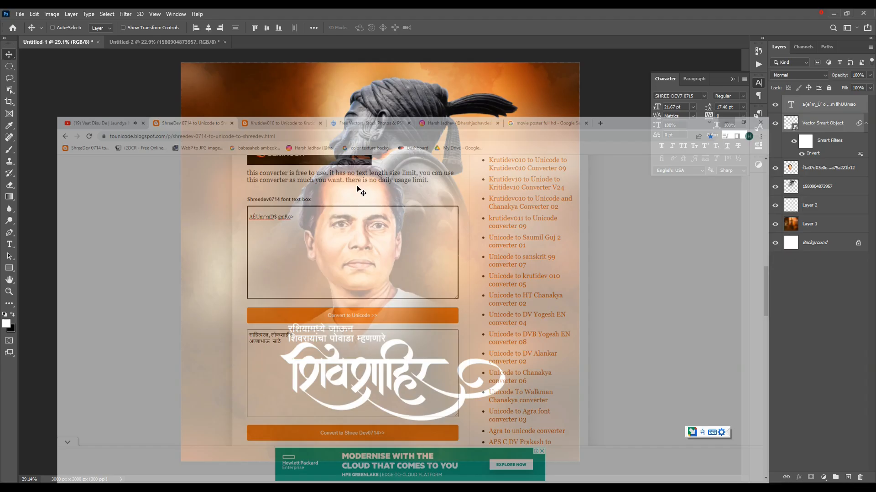
- Duplicate the caption below the lettering, replace its text with "साहित्यरत्न,लोकशाहीर" and adjust its position under the lettering
left_click_drag(348, 334, 350, 422)
double_click(350, 422)
type("साहित्यरत्न, लोकशाहीर")
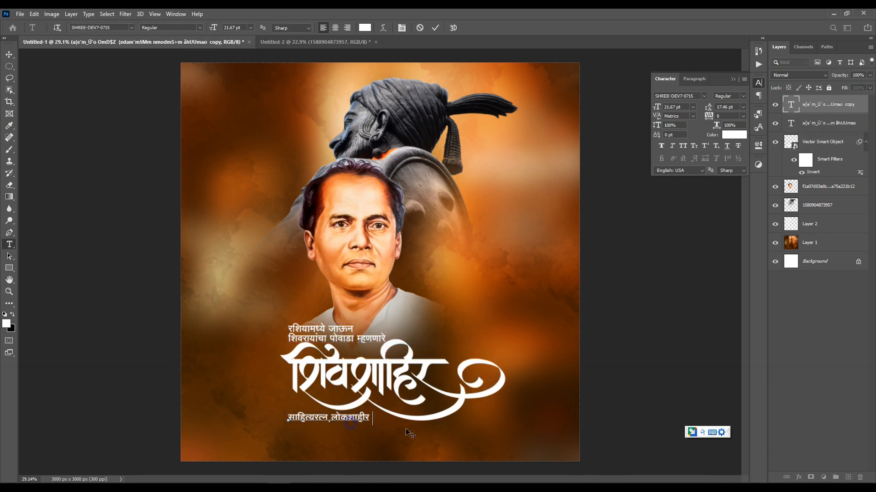
left_click(8, 55)
scroll(390, 406, "up", 3)
left_click_drag(415, 433, 400, 355)
left_click_drag(297, 324, 307, 318)
- Duplicate the साहित्यरत्न line just beneath itself and replace the copy's text with "अण्णाभाऊ साठे"
mouse_move(288, 358)
left_mouse_down()
mouse_move(282, 387)
mouse_move(289, 373)
left_mouse_up()
double_click(298, 362)
key("alt+Tab")
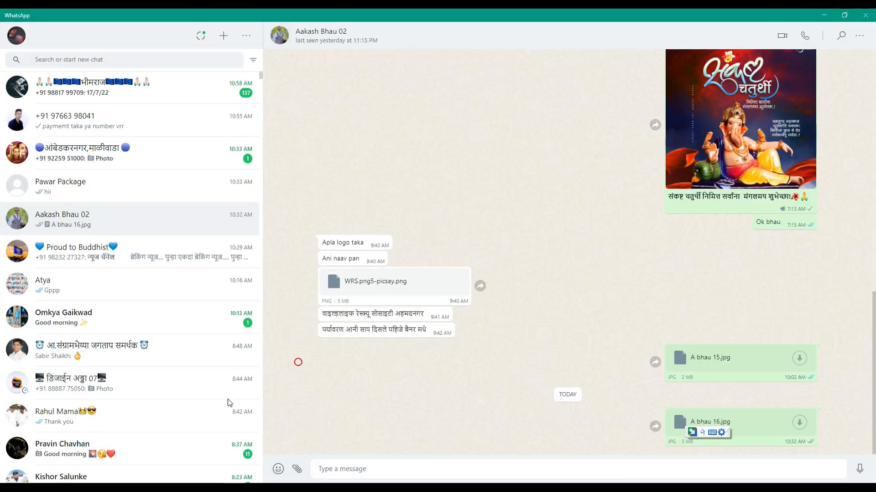
left_click(833, 14)
key("alt+Tab")
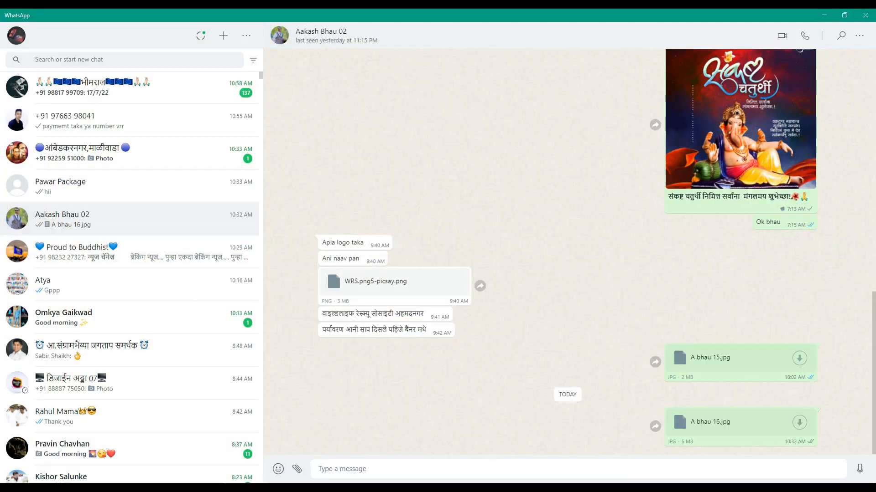
key("alt+Tab")
left_click(830, 15)
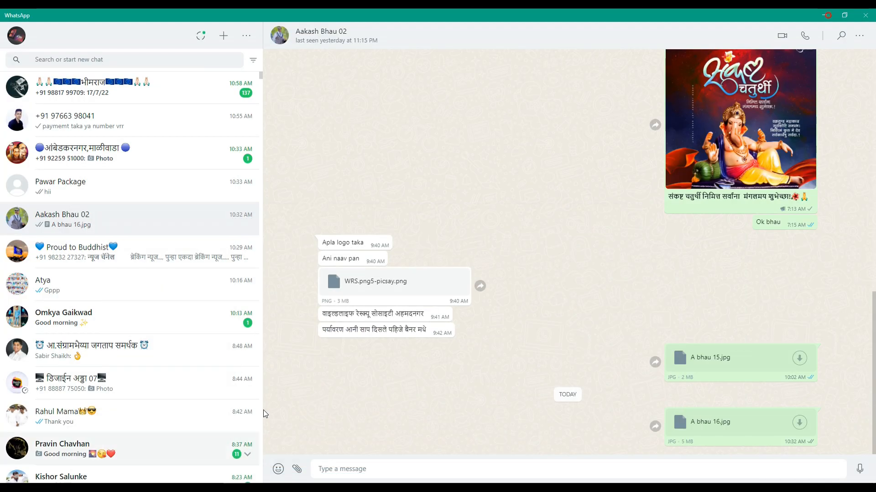
key("alt+Tab")
type("अण्णाभाऊ साठे")
- Set the अण्णाभाऊ साठे line to SHREE-DEV7-4698 at 46 pt and fit it directly under the साहित्यरत्न line
left_click_drag(657, 114, 672, 111)
type("4698")
key("Return")
left_click(8, 54)
scroll(338, 408, "up", 7)
left_click_drag(357, 364, 353, 349)
scroll(352, 349, "down", 8)
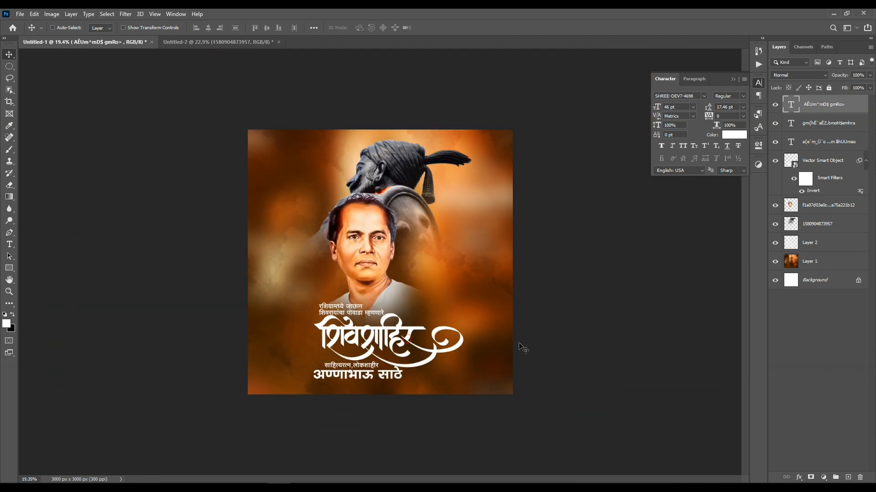
scroll(395, 370, "up", 5)
scroll(363, 316, "down", 4)
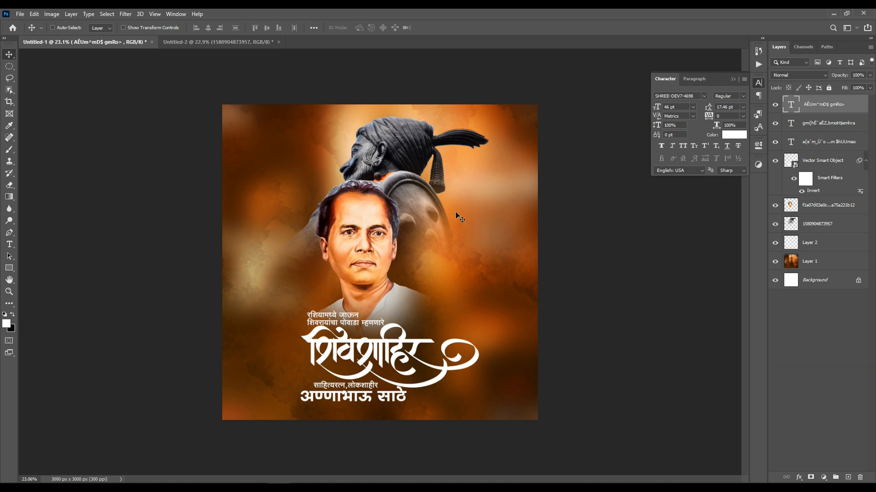
- Move the statue and the portrait towards the right side of the poster
right_click(406, 184)
left_click(425, 190)
left_click_drag(367, 243, 423, 297, "ctrl+shift")
- Select the lettering together with all text layers and move them to the poster's lower left
left_click(828, 158)
left_click(824, 104, "shift")
left_click_drag(478, 402, 418, 387)
left_click_drag(450, 227, 429, 198)
left_click_drag(430, 336, 428, 320)
- Duplicate the two-line रशियामध्ये caption and place the copy below the अण्णाभाऊ साठे line
scroll(355, 344, "up", 6)
left_click_drag(364, 365, 400, 283)
right_click(256, 196)
left_click(270, 202)
left_click_drag(270, 197, 351, 368)
double_click(352, 365)
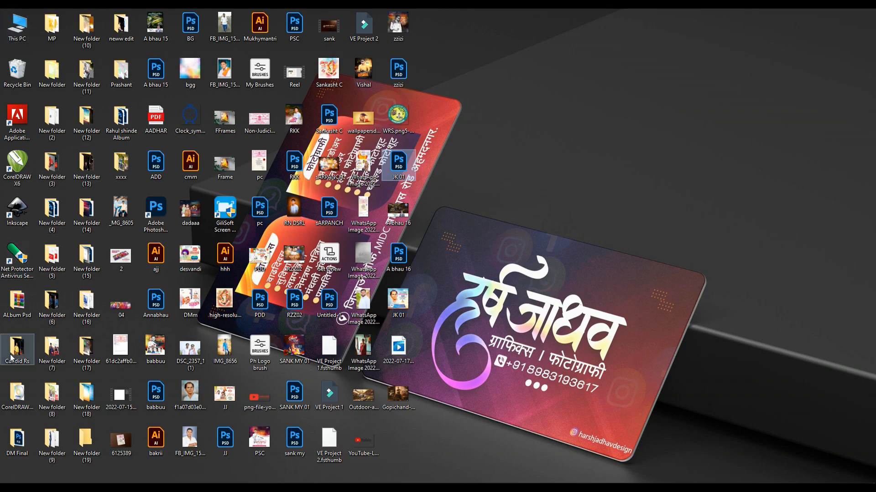
- Open निमित्त.psd and copy its greeting "यांच्या जयंतीनिमित्त विनम्र अभिवादन.!"
double_click(398, 165)
scroll(430, 200, "down", 7)
double_click(579, 439)
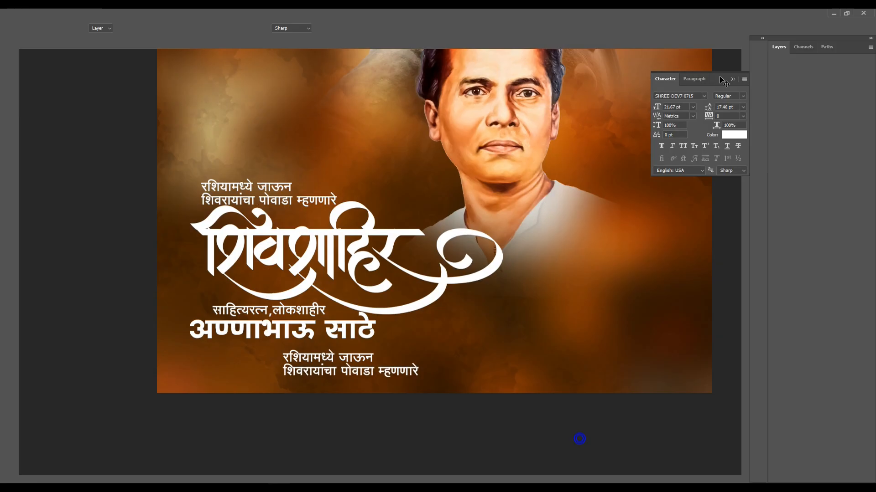
scroll(372, 241, "up", 2)
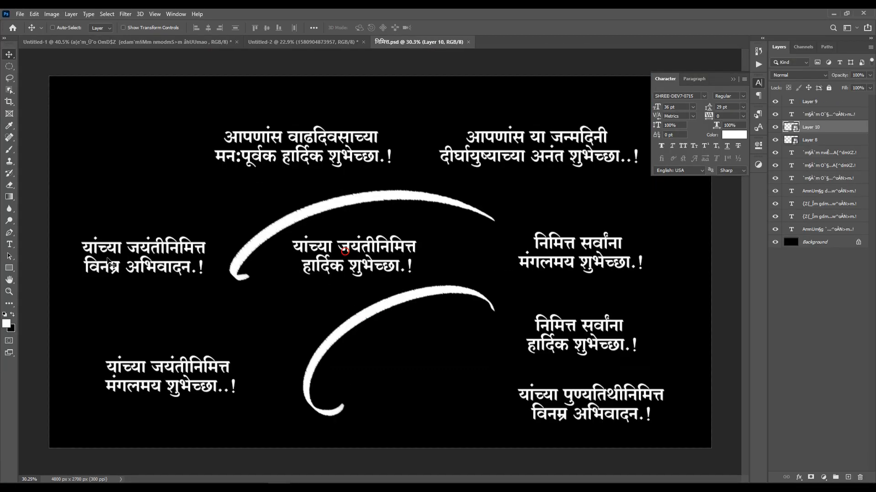
double_click(130, 255)
key("ctrl+c")
- Return to the poster, replace the duplicated caption's text with the copied greeting and set its font to SHREE-DEV7-0715
left_click(80, 42)
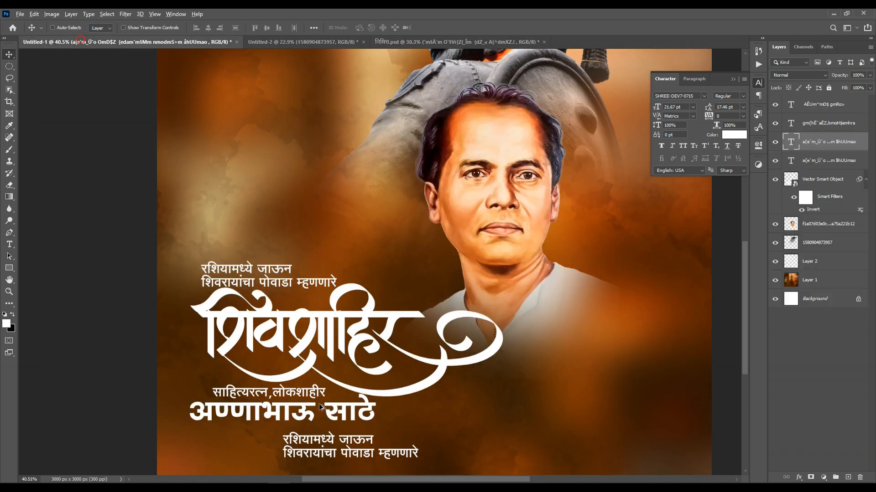
scroll(319, 404, "up", 3)
left_click_drag(379, 385, 427, 222)
double_click(386, 323)
key("ctrl+a")
key("ctrl+v")
key("ctrl+a")
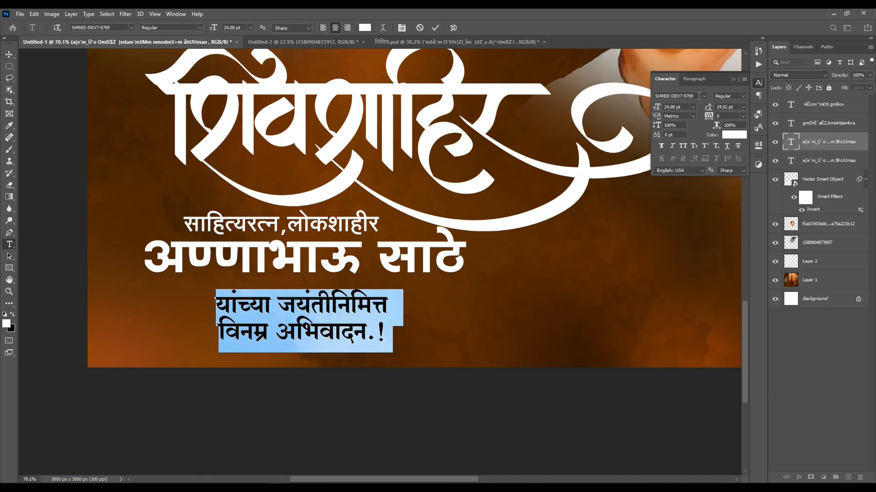
type("715")
key("Return")
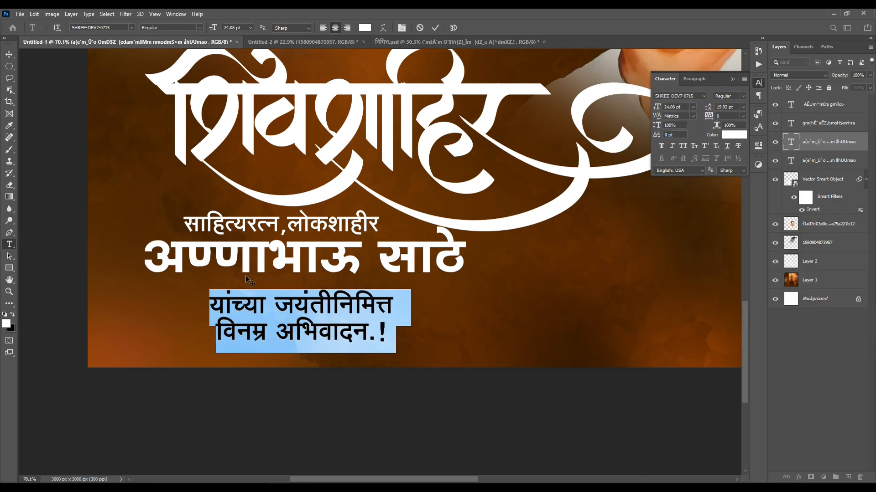
- Join the greeting into a single line and align its start with the अण्णाभाऊ साठे line above
left_click(217, 334)
key("BackSpace")
left_click(9, 54)
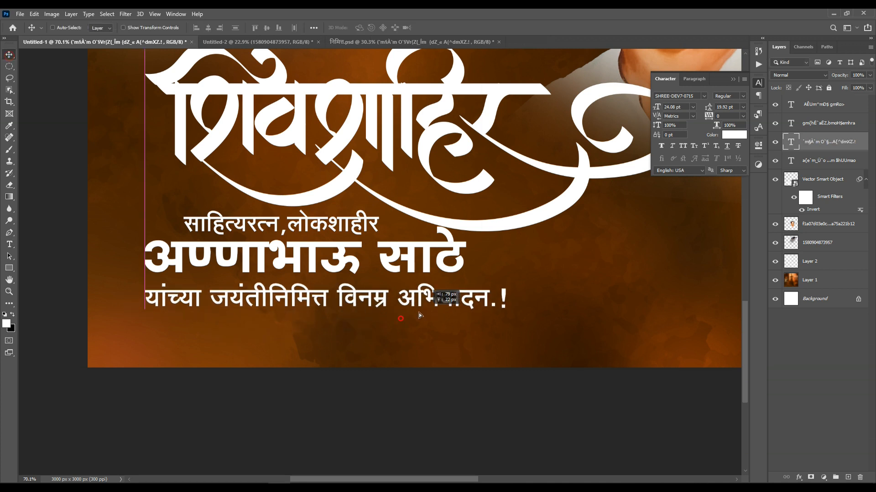
key("ctrl+0")
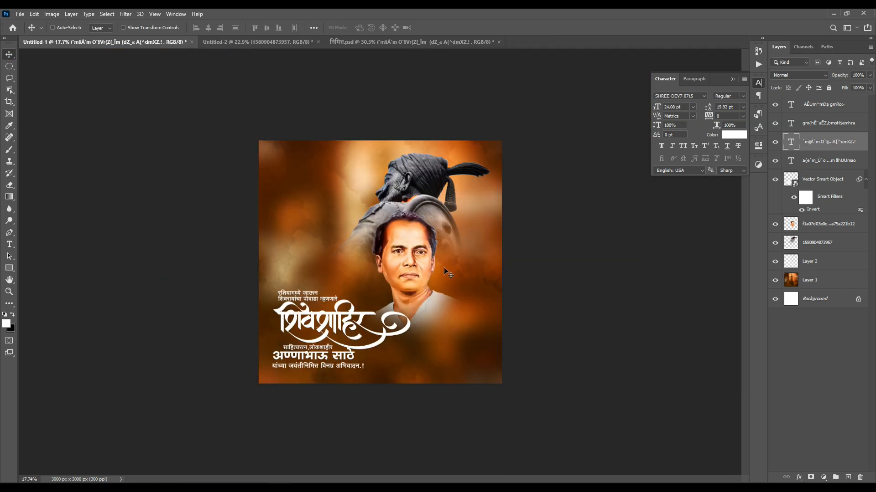
key("ctrl+0")
- Select the lettering and all text layers, enlarge them together and position the block in the poster's lower left
left_click(826, 180)
left_click(826, 105, "shift")
left_click_drag(431, 283, 496, 288)
scroll(382, 372, "down", 5)
key("ctrl+t")
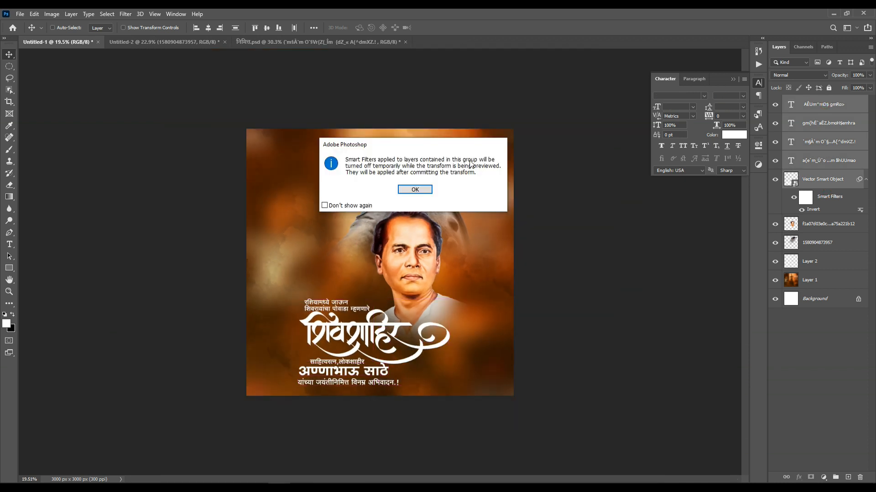
left_click(415, 188)
left_click_drag(295, 299, 267, 264)
left_click_drag(316, 318, 324, 326)
left_click_drag(365, 286, 364, 291)
key("Return")
left_click_drag(428, 386, 415, 375)
- Shift the statue slightly left so that it sits centred behind the portrait
scroll(366, 311, "up", 3)
left_click(425, 263, "ctrl")
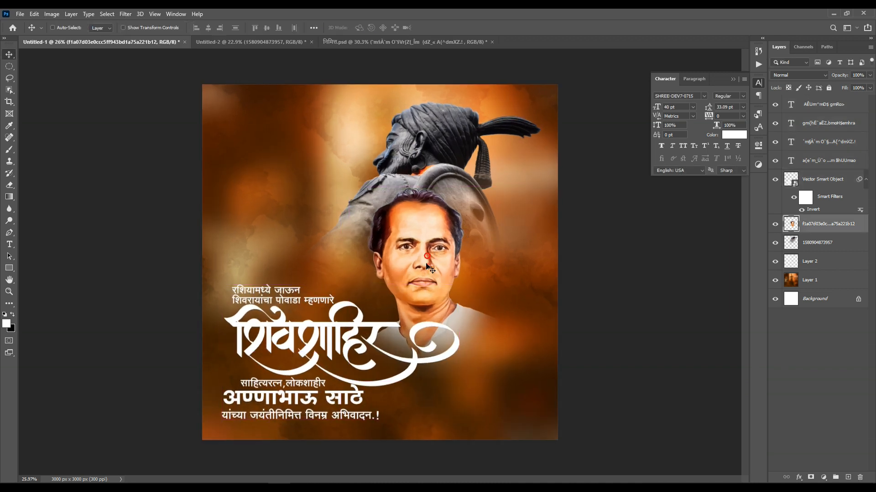
left_click_drag(451, 168, 439, 166)
scroll(439, 167, "down", 4)
- Add an Inner Shadow to the शिवशाहिर lettering with white colour and Color Dodge blend mode
scroll(318, 307, "up", 10)
scroll(410, 123, "up", 4)
left_click_drag(317, 360, 411, 239)
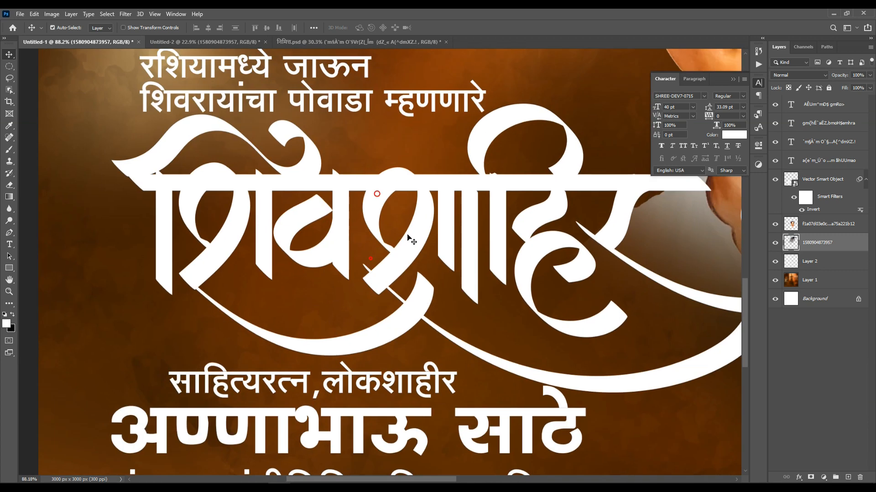
left_click(411, 239, "ctrl")
scroll(410, 239, "down", 6)
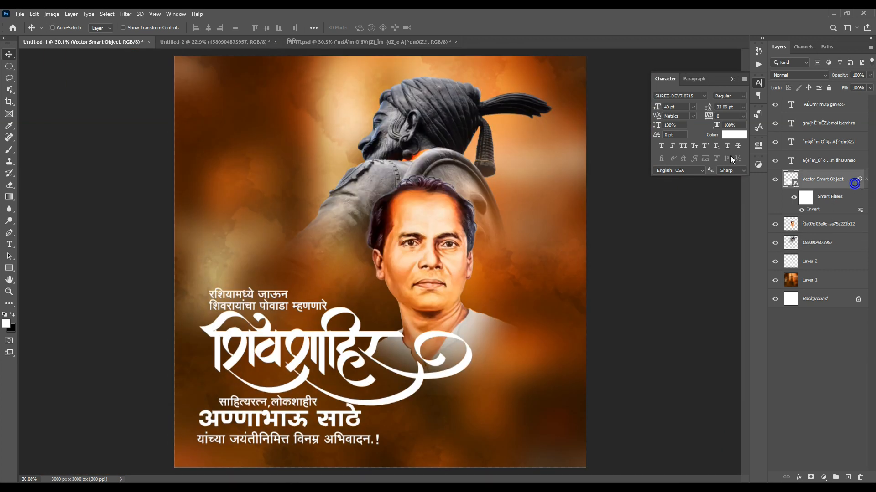
double_click(854, 183)
left_click(439, 193)
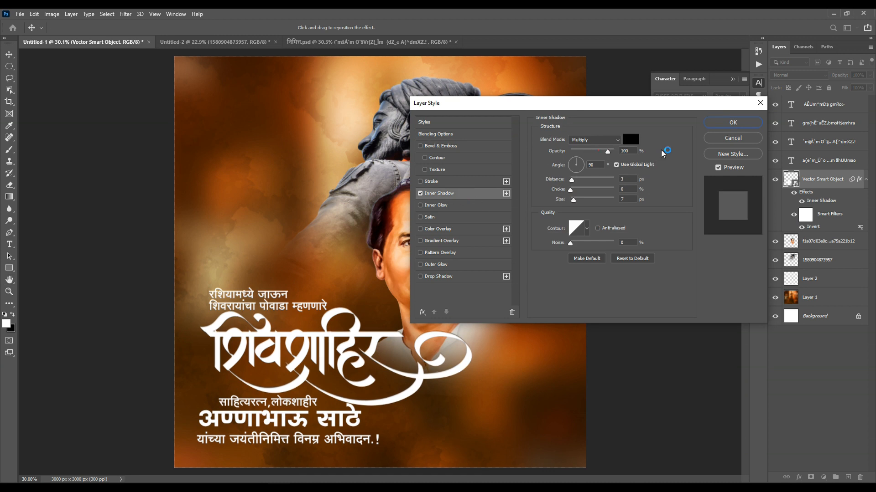
left_click(631, 139)
left_click(328, 119)
left_click(526, 113)
left_click(595, 139)
left_click(589, 224)
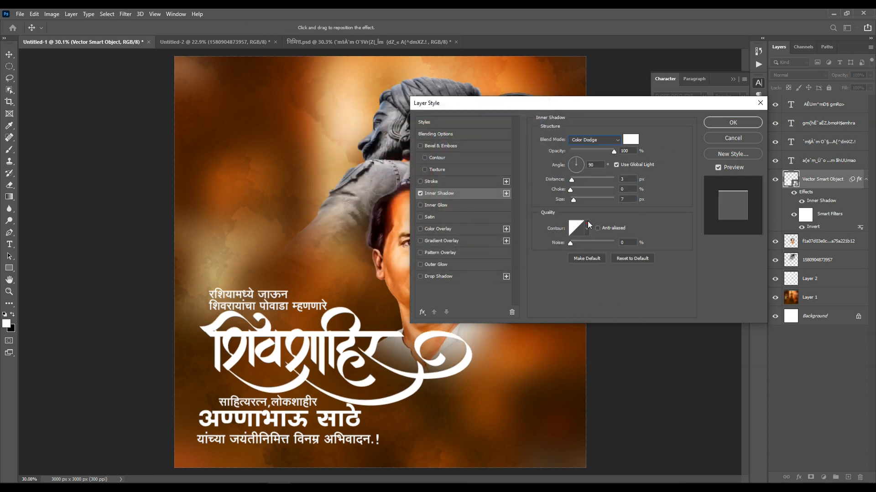
- Add a Gradient Overlay to the lettering using the Orange, Yellow, Orange preset and apply the layer style
left_click(452, 239)
left_click(600, 161)
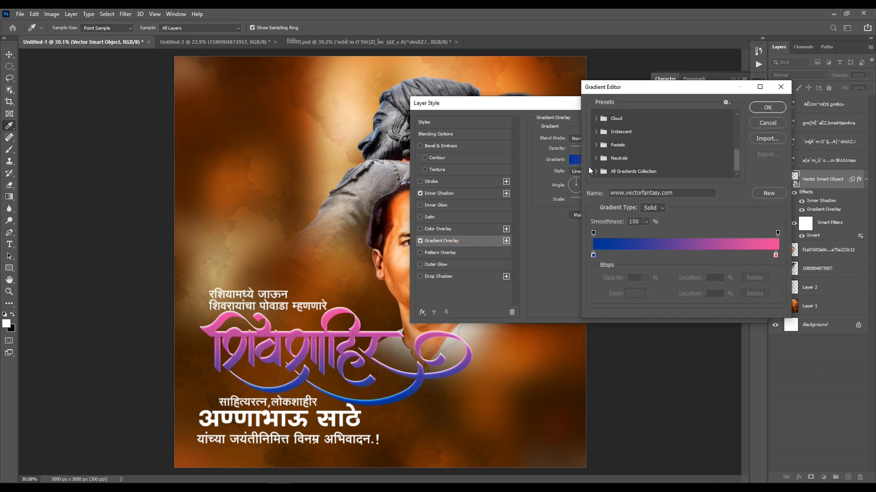
left_click(595, 171)
left_click(702, 157)
left_click(767, 107)
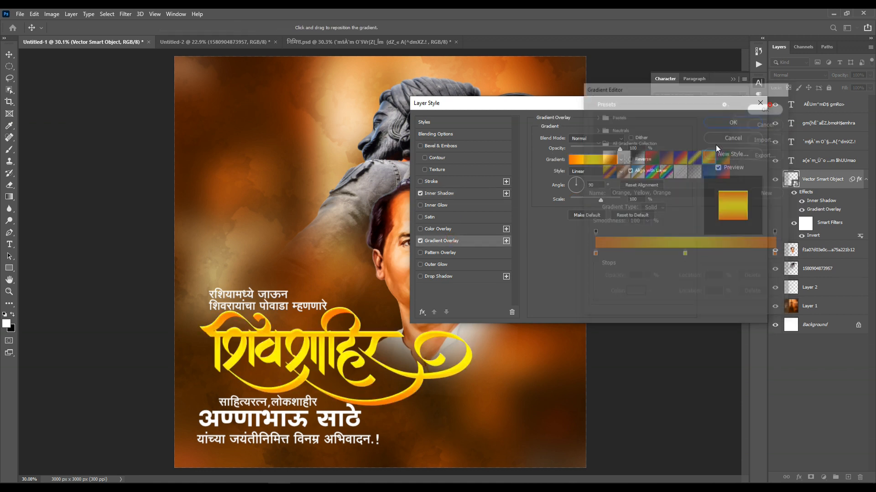
left_click(729, 122)
- Recolour the large अण्णाभाऊ साठे text line to light golden yellow, #ffd05f
scroll(382, 311, "up", 3)
double_click(382, 311)
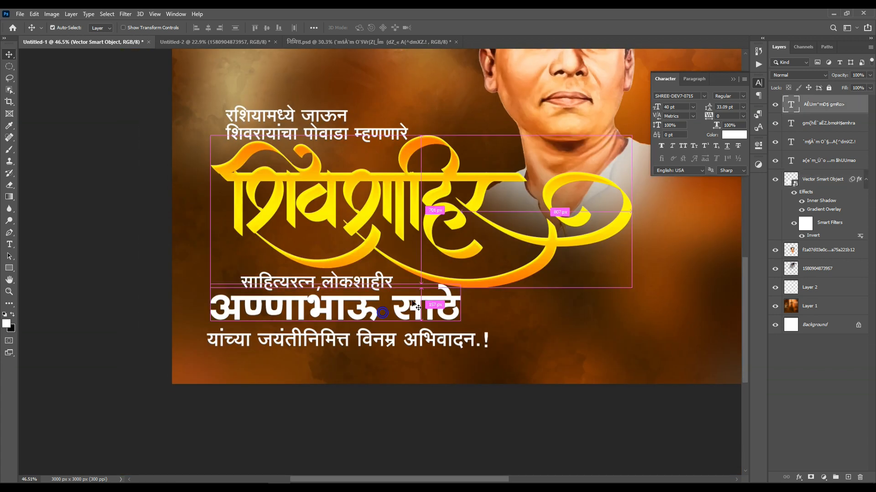
left_click(735, 135)
left_click(389, 119)
left_click(442, 221)
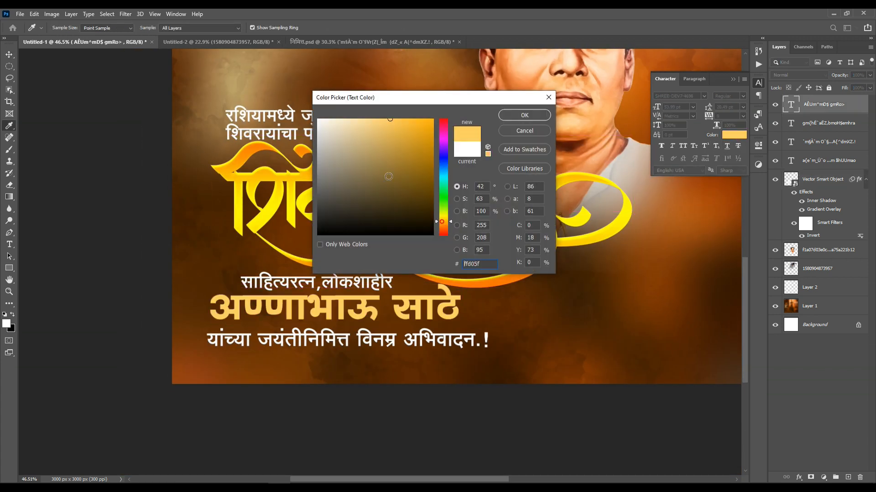
left_click(515, 114)
scroll(380, 262, "down", 8)
scroll(380, 261, "up", 2)
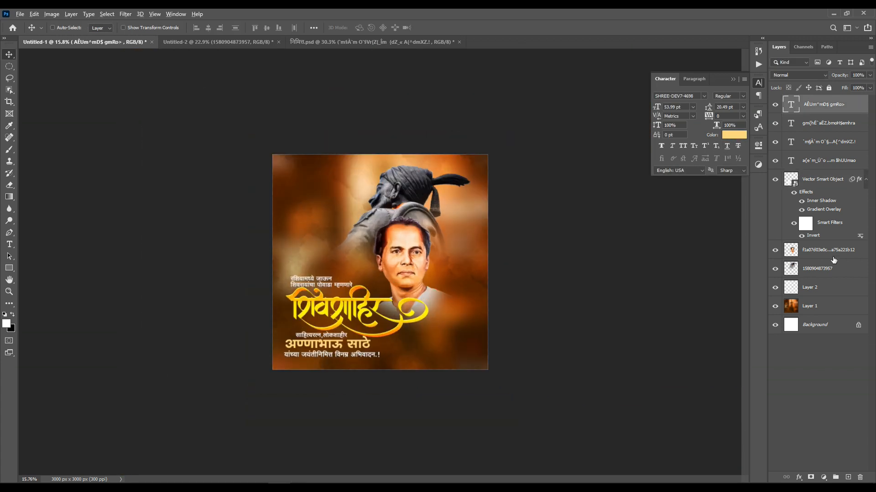
- Add a Color Balance adjustment above Layer 2 and shift the background's midtones strongly toward red
left_click(831, 269)
left_click(830, 292)
left_click(824, 478)
left_click(821, 399)
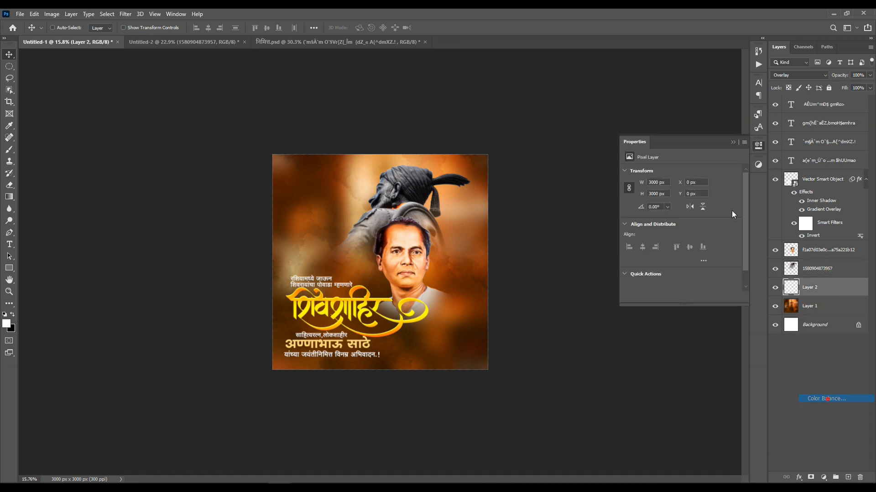
left_click_drag(668, 222, 691, 221)
left_click_drag(669, 192, 708, 202)
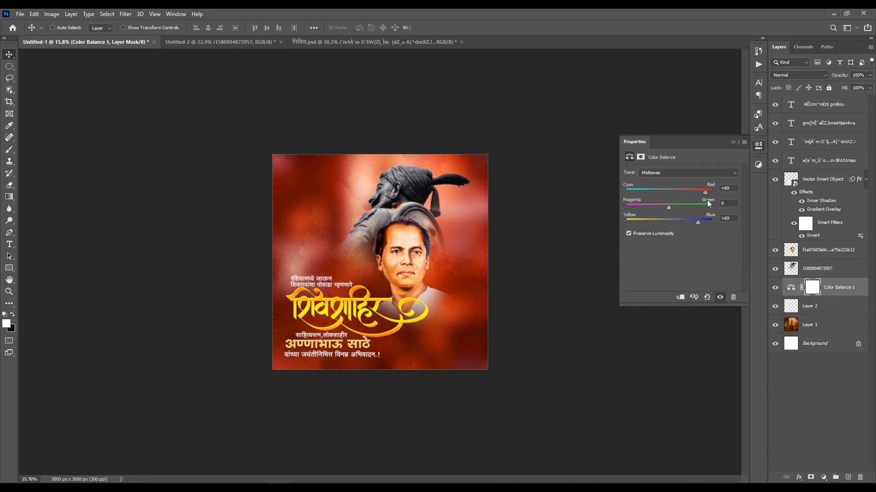
left_click(732, 142)
- Merge the Color Balance adjustment, Layer 2, Layer 1 and Background into a single background layer
scroll(730, 141, "up", 2)
left_click(815, 344, "shift")
right_click(812, 343)
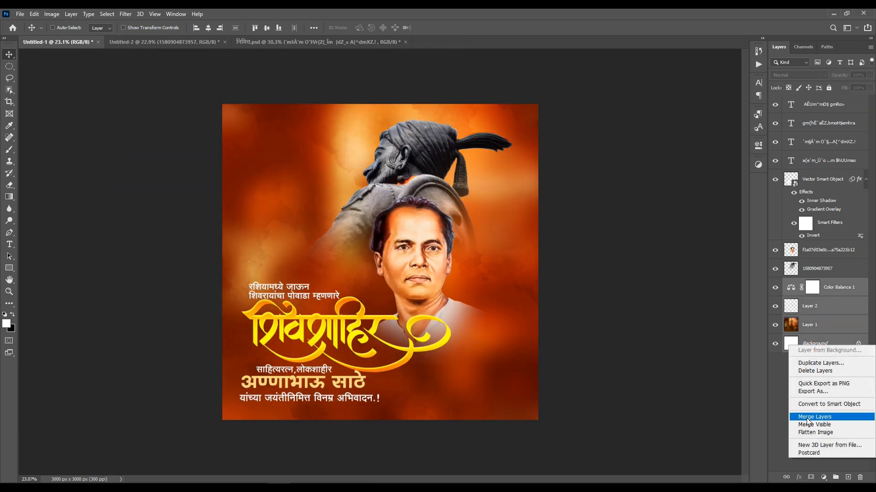
left_click(802, 415)
- Apply a Texturizer filter to the background with Canvas texture, 196% scaling, relief 4 and Top Right light
left_click(125, 14)
left_click(154, 51)
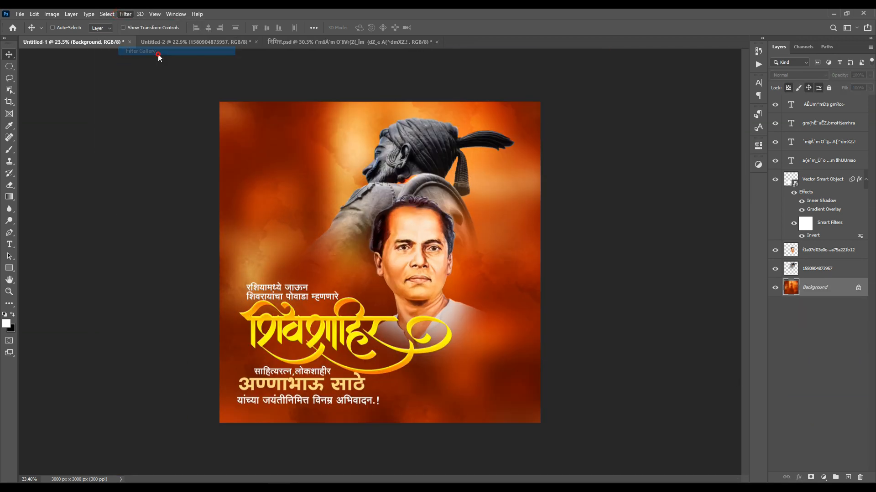
left_click_drag(770, 127, 769, 126)
left_click_drag(842, 108, 851, 108)
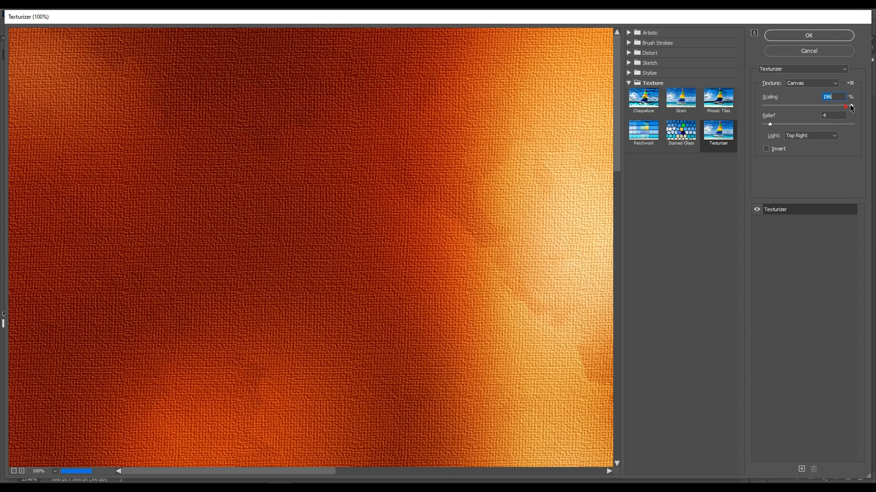
left_click(819, 35)
scroll(451, 256, "up", 7)
scroll(450, 193, "down", 8)
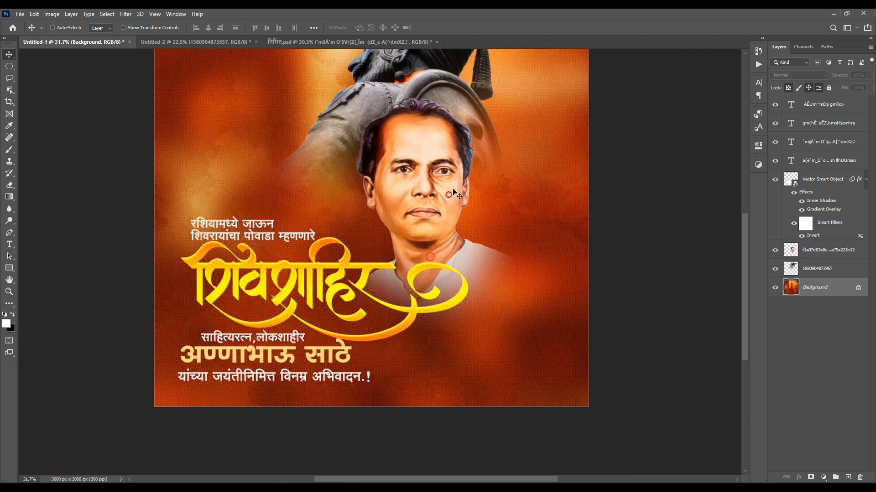
- Apply the Camera Raw Filter to the statue layer with exposure +1.15 and increased contrast, clarity and vibrance
left_click(829, 271)
left_click(126, 14)
left_click(157, 71)
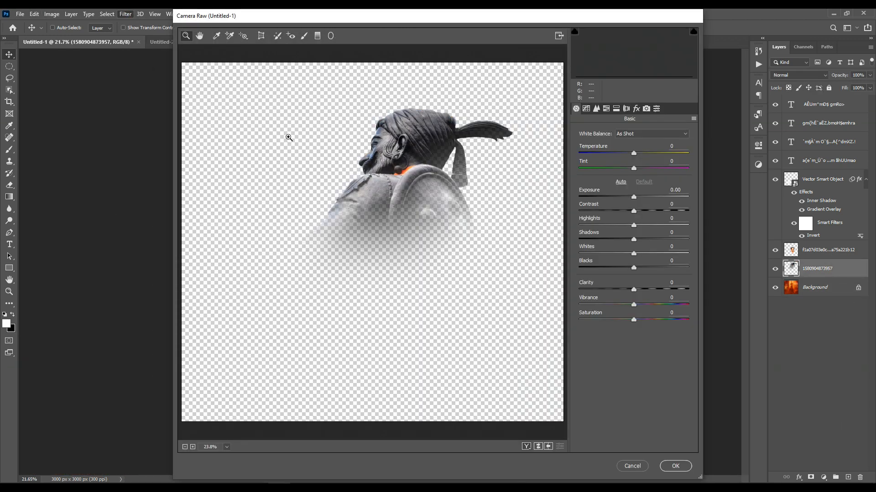
left_click_drag(389, 121, 448, 202)
left_click_drag(640, 196, 670, 211)
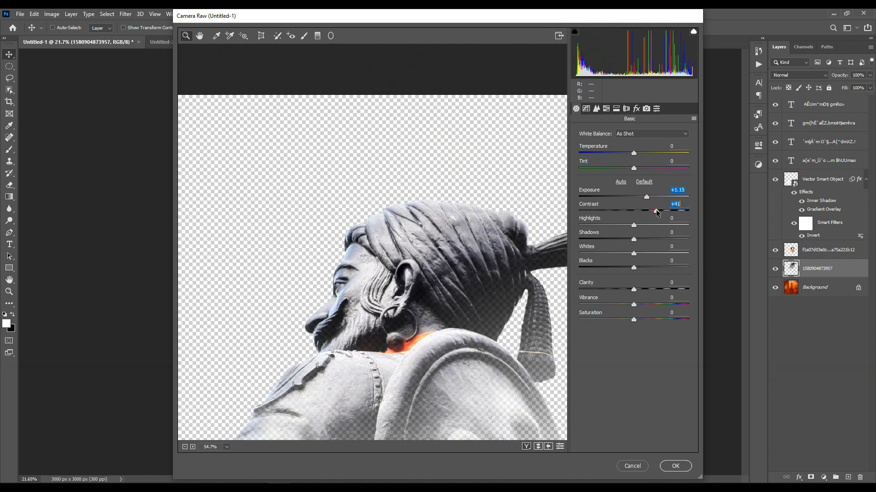
left_click_drag(633, 290, 647, 304)
left_click(678, 467)
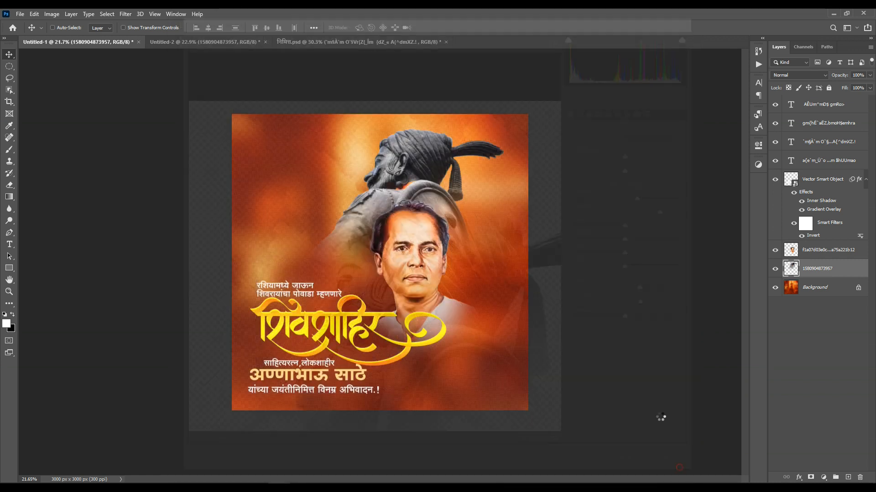
- Select the portrait layer and place the yellow-orange lily image from the Flower folder in DM Final above it
scroll(540, 366, "down", 2)
left_click(413, 260, "ctrl")
scroll(276, 90, "up", 3)
scroll(220, 413, "down", 4)
mouse_move(189, 486)
left_click(232, 454)
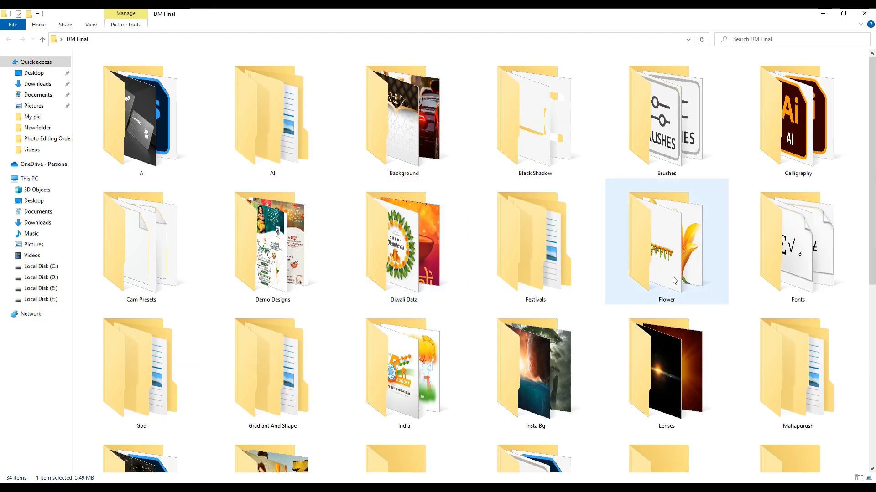
double_click(664, 242)
left_click(695, 162)
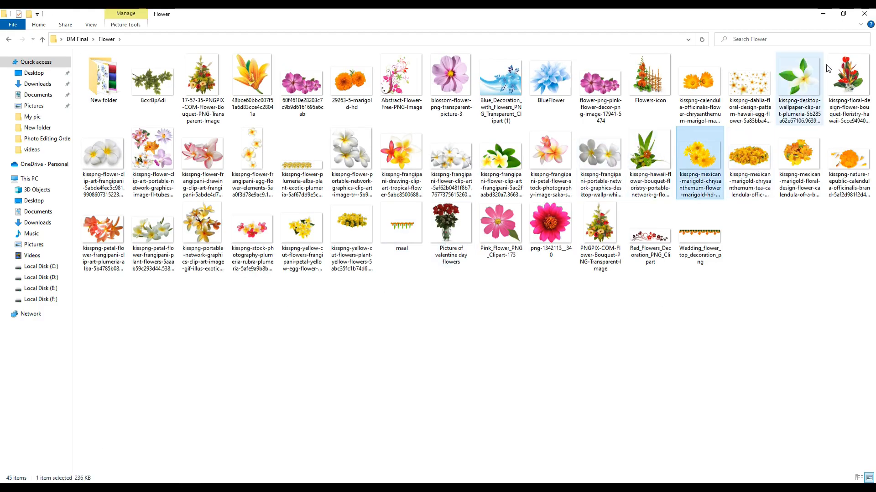
left_click(330, 157)
left_click(166, 226)
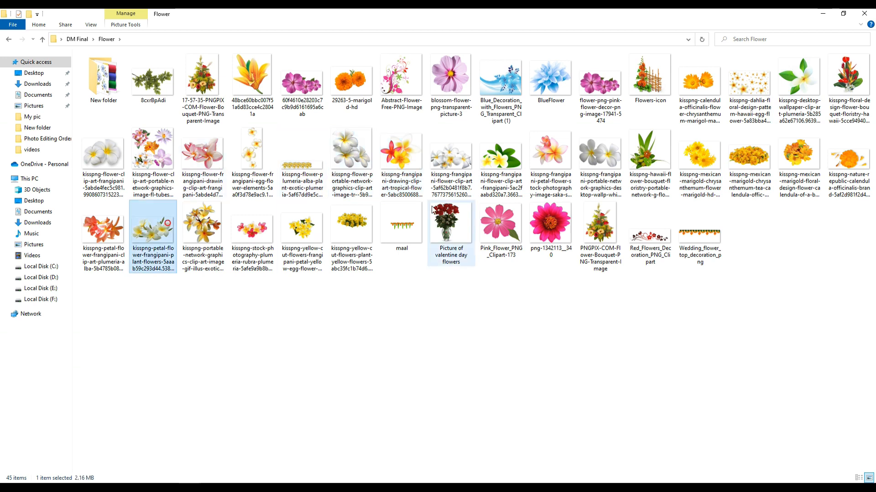
left_click(488, 170)
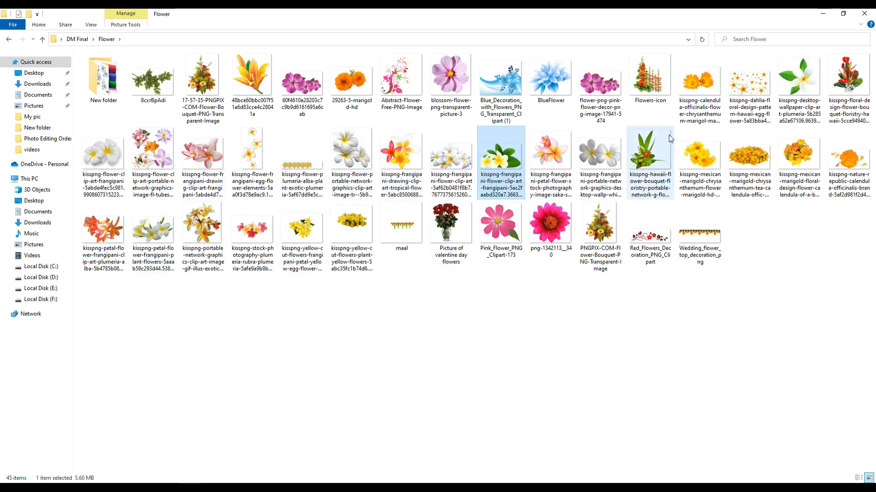
left_click_drag(251, 87, 510, 296)
- Scale down the lily and position it below the portrait, just right of the अण्णाभाऊ साठे line
left_click_drag(454, 184, 349, 276)
left_click_drag(333, 325, 445, 333)
key("Return")
left_click_drag(444, 364, 442, 360)
scroll(445, 363, "up", 5)
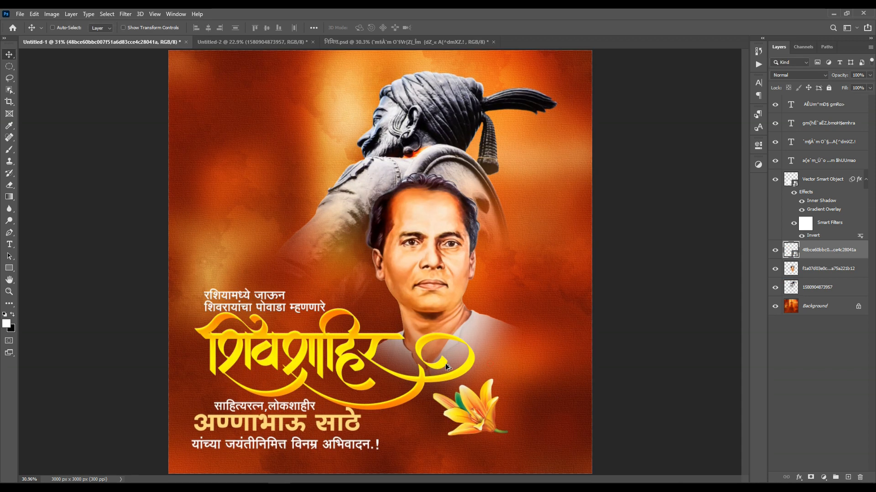
- Add an empty layer directly above the portrait layer, beneath the lily
left_click_drag(471, 289, 461, 288)
left_click(825, 271)
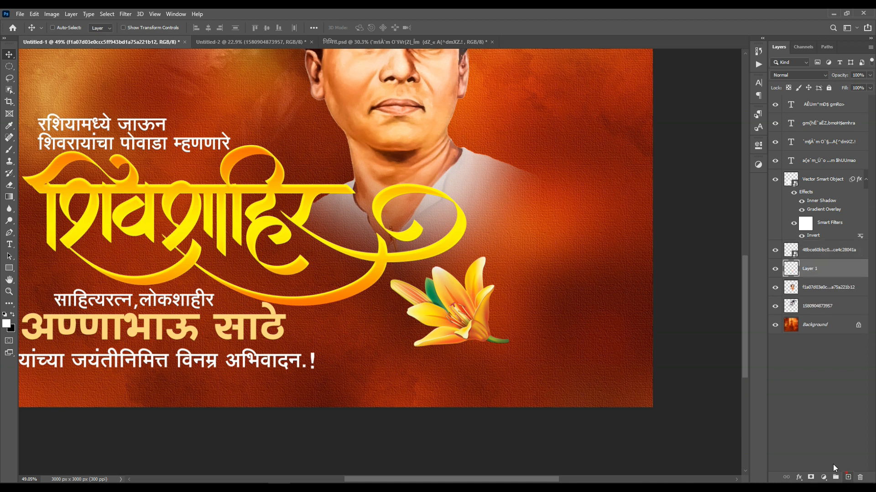
scroll(460, 303, "down", 1)
- Try a large white textured brush dab behind the lily
key("b")
right_click(300, 256, "alt")
left_click(431, 314)
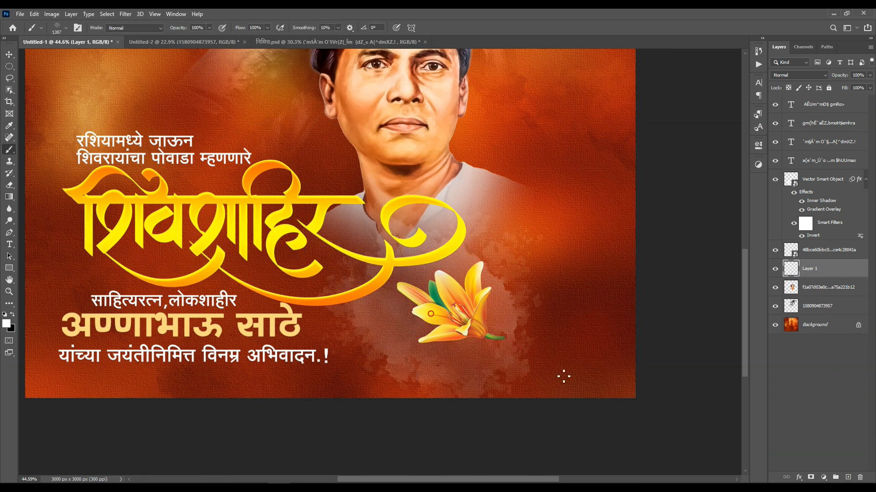
key("ctrl+0")
- Paint a soft black shadow under the lily on the new layer and set the layer's opacity to 60%
right_click(496, 290)
left_click_drag(456, 263, 455, 253)
left_click(13, 316)
right_click(493, 404, "alt")
left_click_drag(475, 405, 418, 417)
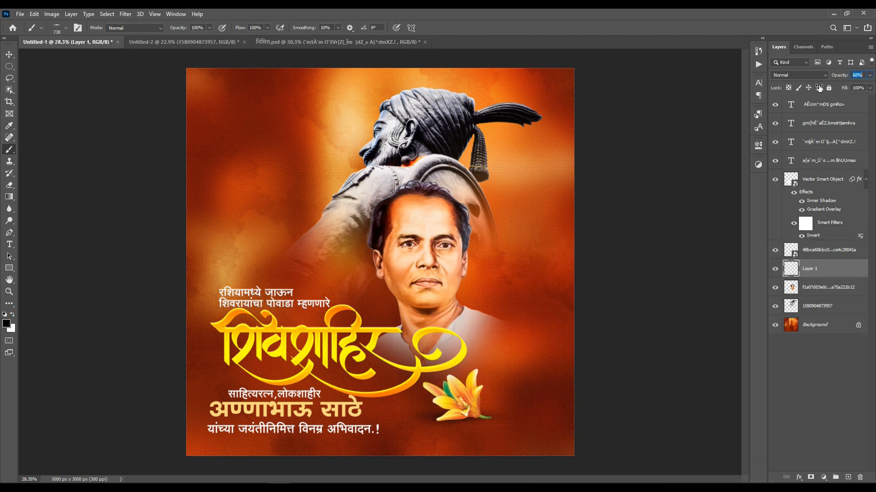
left_click(8, 54)
- Draw a rounded rectangle about 2829 × 2824 px with 220 px corners over the poster and fill it dark red
scroll(493, 369, "down", 6)
scroll(479, 348, "up", 6)
scroll(497, 236, "down", 3)
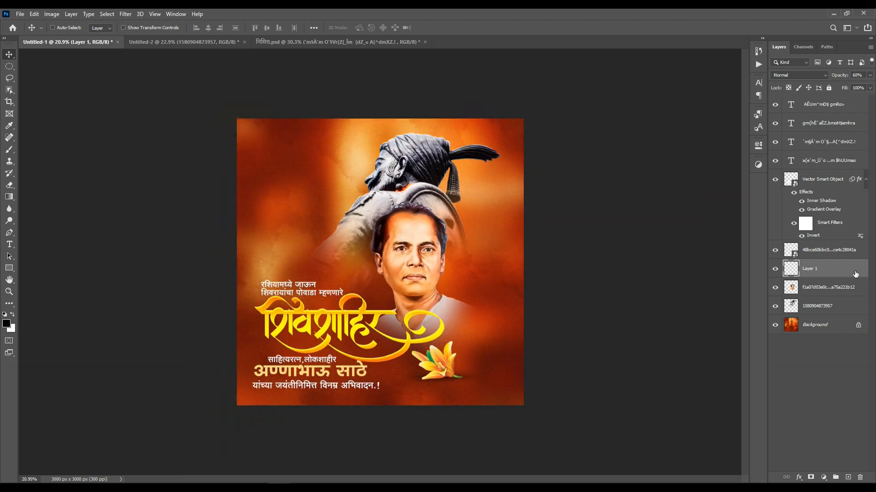
left_click(817, 106)
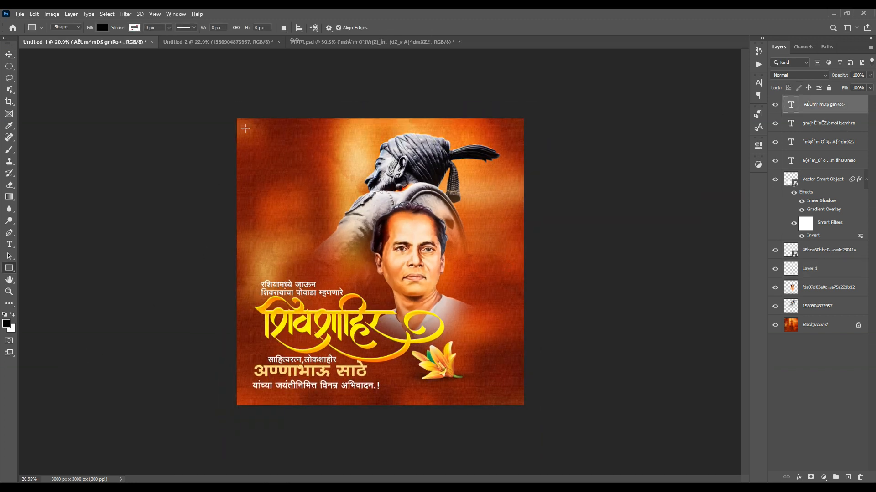
left_click_drag(493, 399, 513, 398)
left_click(630, 200)
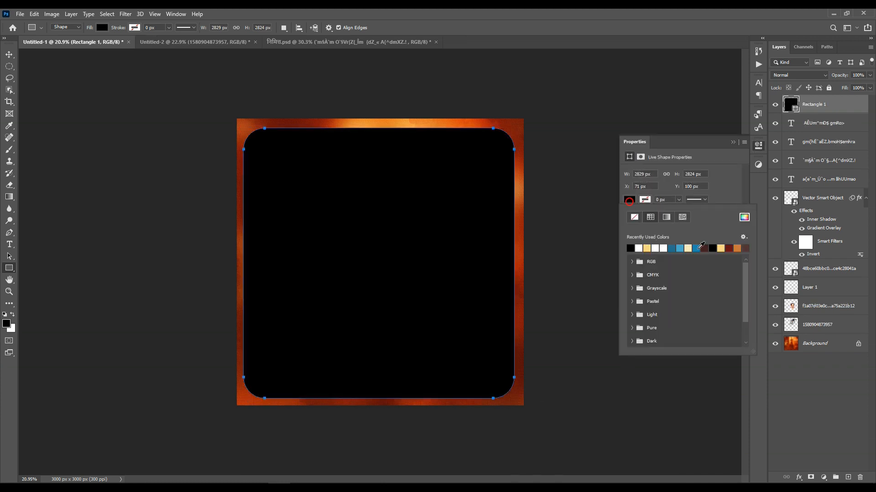
left_click(728, 247)
key("v")
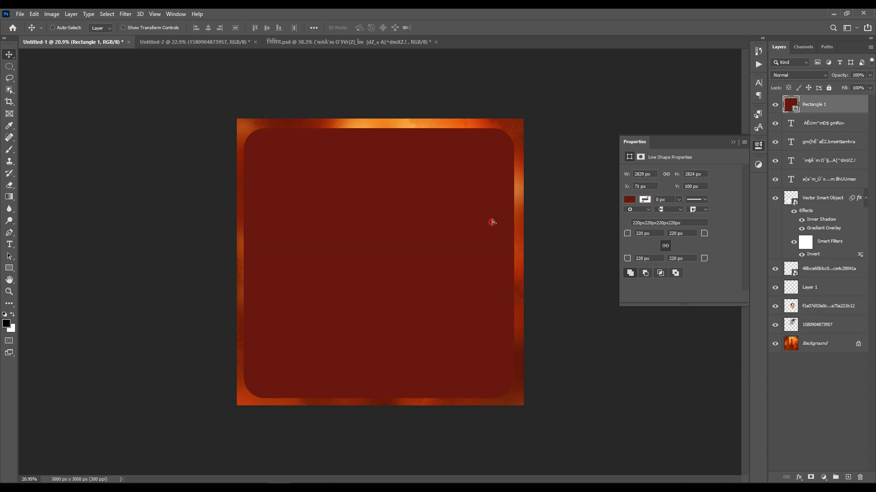
- Move the rounded rectangle directly above the Background layer and blend it with Soft Light at 62% opacity
left_click_drag(828, 182, 820, 325)
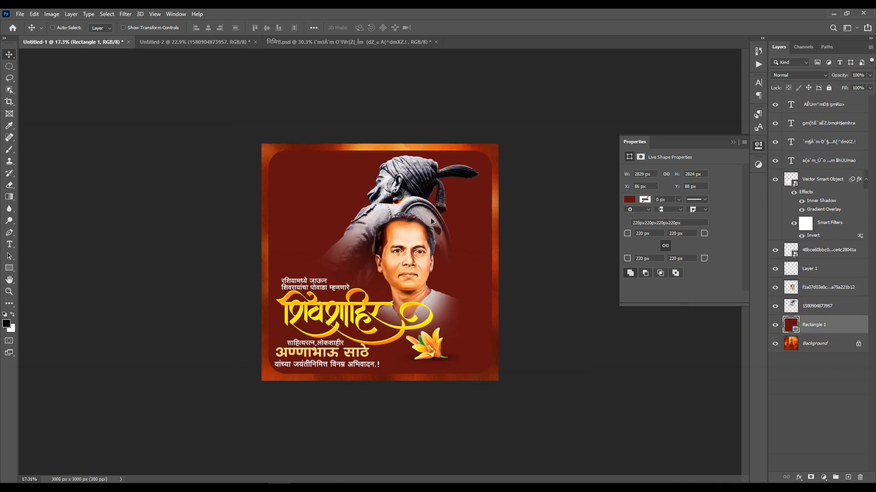
left_click(777, 76)
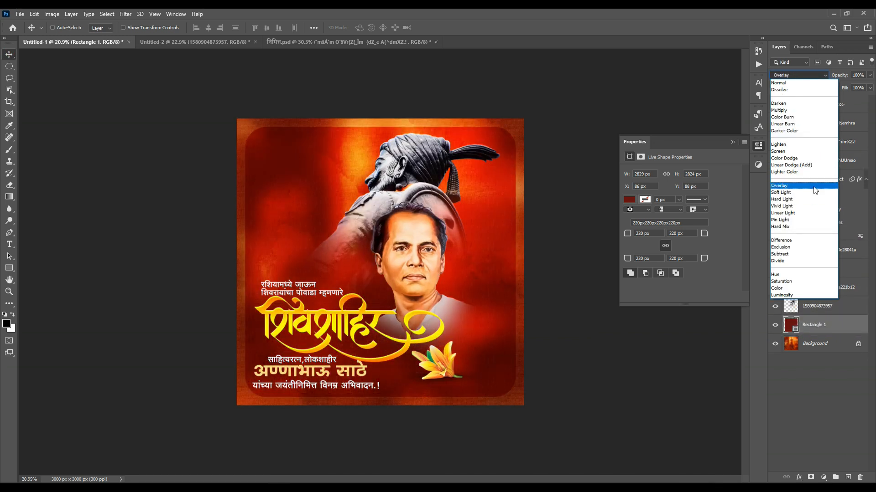
left_click(815, 192)
left_click_drag(832, 80, 816, 89)
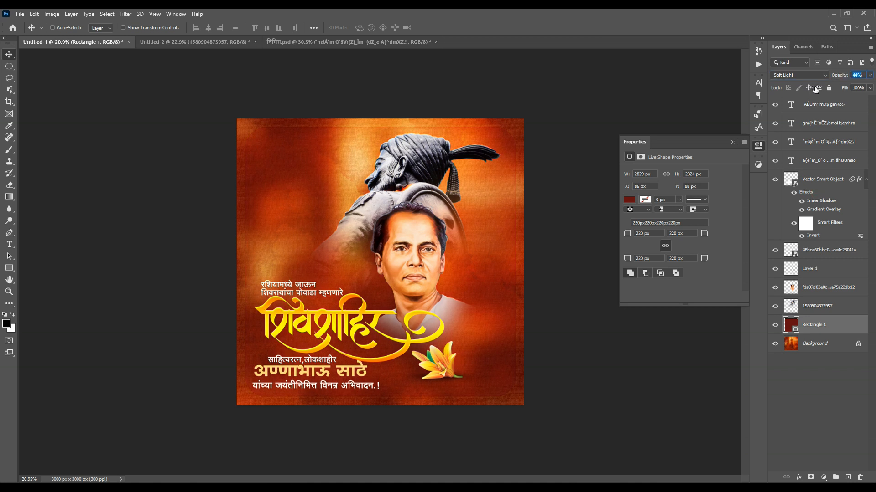
scroll(482, 212, "down", 6)
scroll(493, 257, "up", 4)
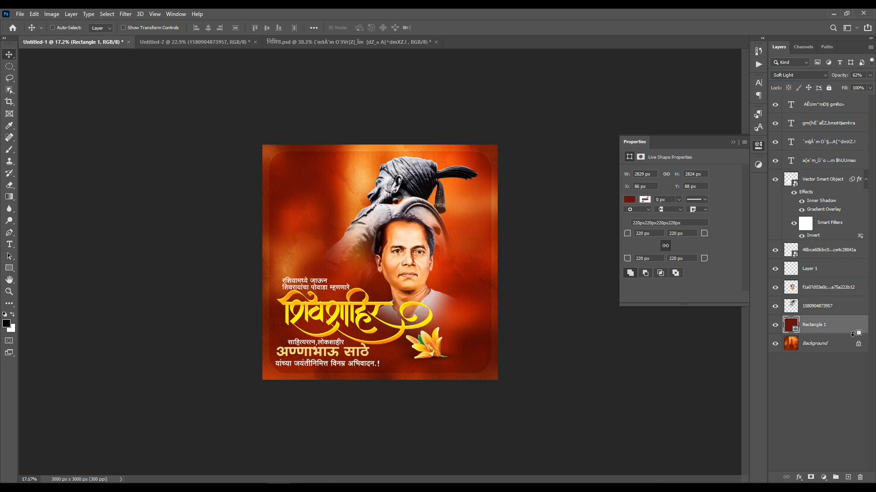
- Add a Color Balance adjustment above the rounded rectangle with midtones at Cyan–Red -36, Magenta–Green +34 and Yellow–Blue +67
left_click(824, 478)
left_click(827, 412)
scroll(729, 328, "up", 2)
left_click(693, 223)
left_click_drag(641, 193, 712, 228)
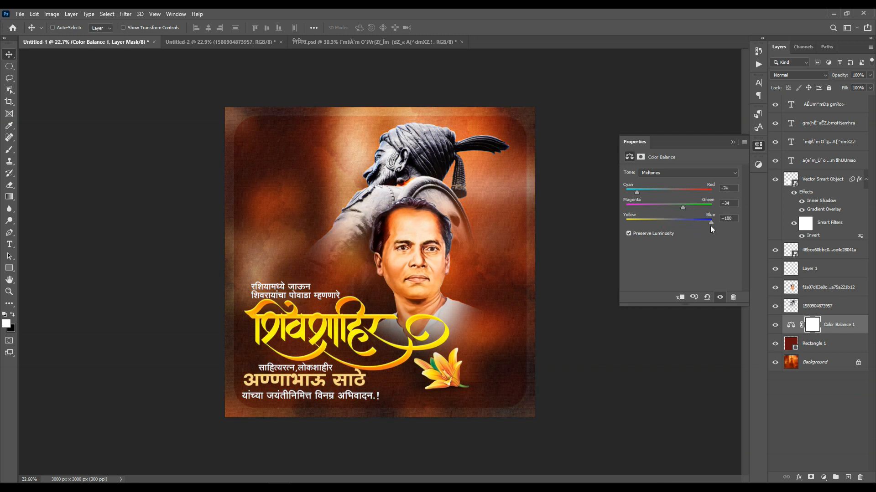
left_click_drag(677, 191, 653, 196)
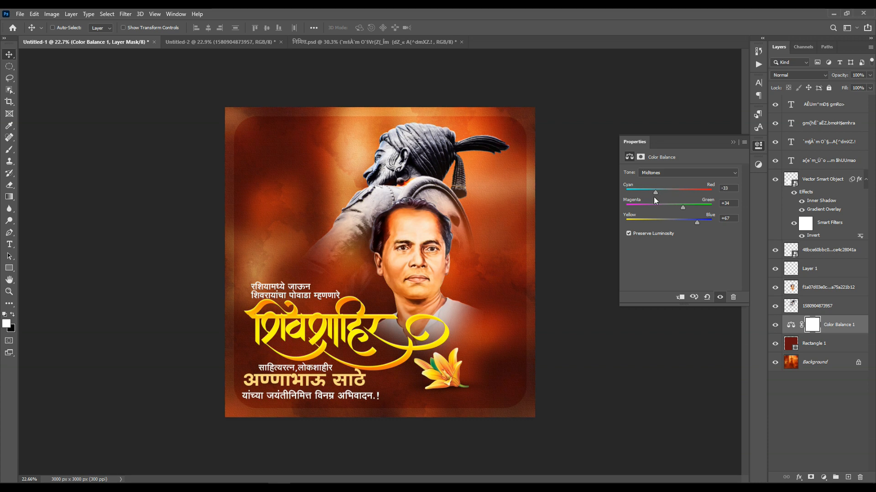
- Examine the colour-balanced background and the statue's blending at close range and at full poster view
scroll(320, 201, "up", 4)
left_click_drag(358, 200, 372, 252)
scroll(372, 252, "down", 5)
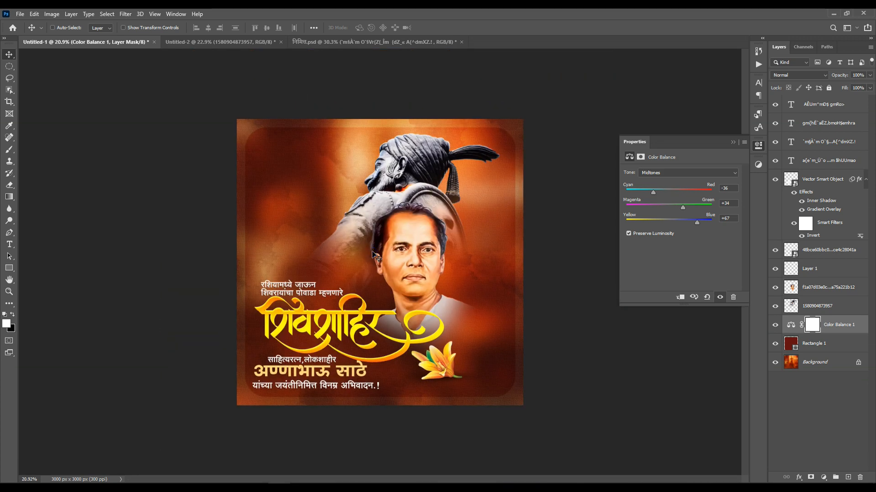
scroll(311, 221, "up", 7)
left_click_drag(280, 169, 336, 224)
scroll(336, 225, "down", 6)
scroll(332, 193, "up", 1)
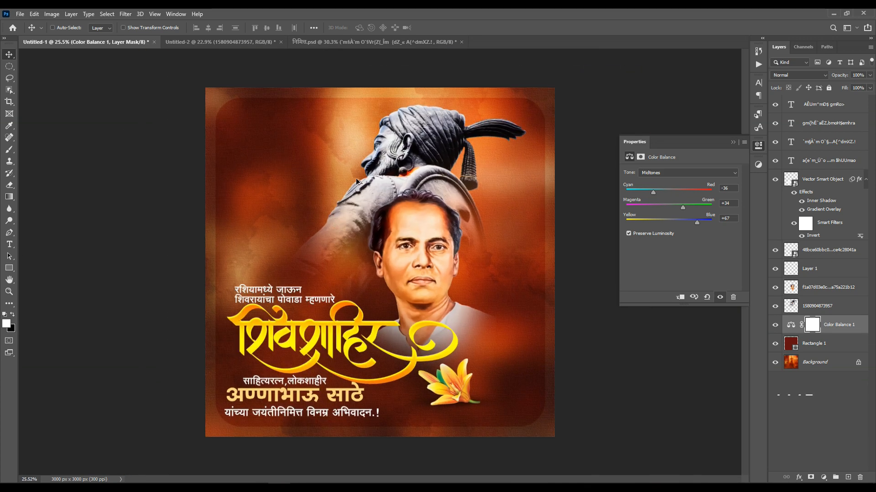
- Duplicate the शिवशाहिर lettering to the poster's upper area and clear the copy's layer style so it is plain white
right_click(322, 327)
left_click(324, 330)
left_click_drag(327, 349, 373, 185)
right_click(819, 179)
left_click(737, 341)
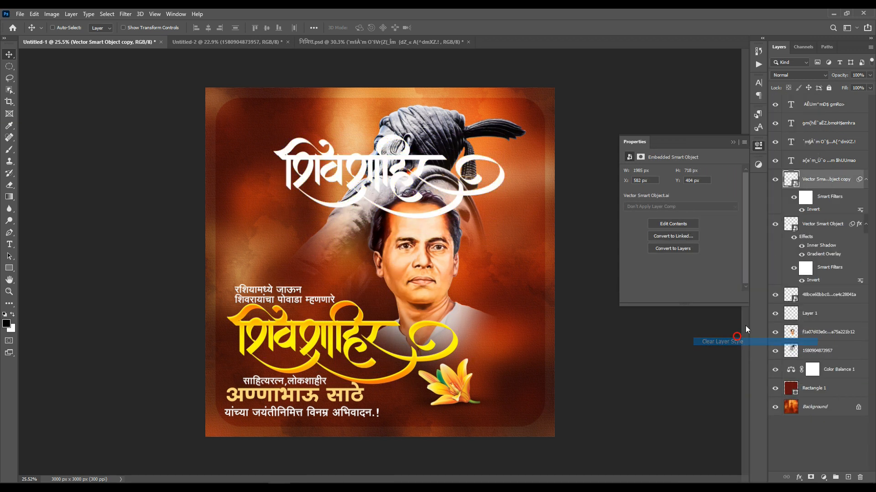
- Move the white lettering copy beneath the statue layer and enlarge it to 2433 × 880 px across the poster's top
left_click_drag(819, 188, 821, 360)
scroll(425, 122, "down", 3)
key("ctrl+t")
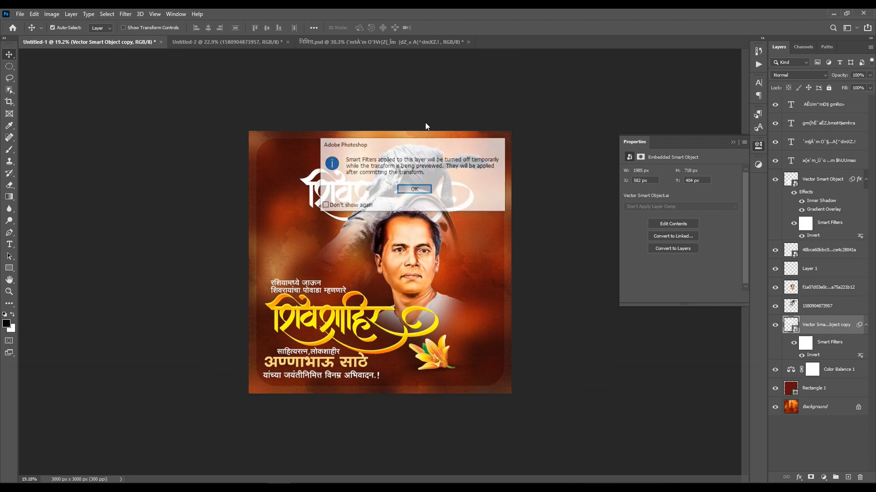
left_click(413, 187)
left_click_drag(386, 166, 386, 153)
key("Return")
left_click_drag(406, 211, 406, 200)
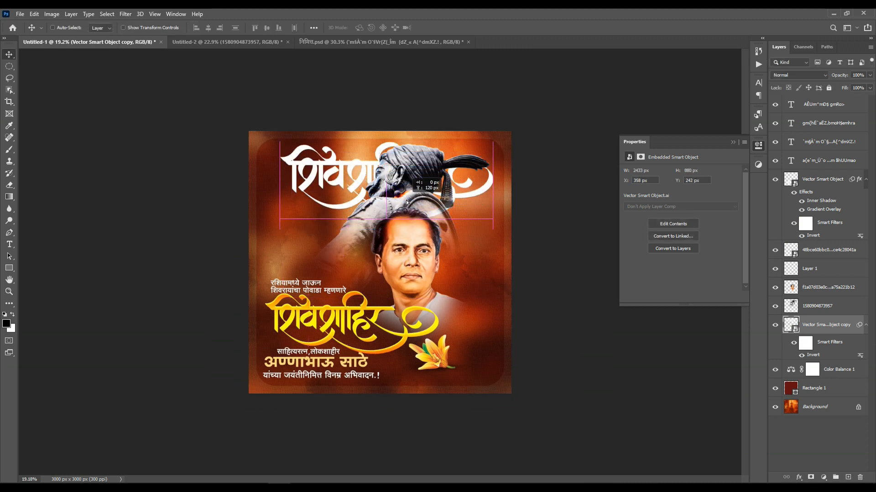
- Set the large शिवशाहिर lettering copy to Overlay at 26% opacity and shift it 35 px to the right
left_click(790, 75)
left_click(781, 187)
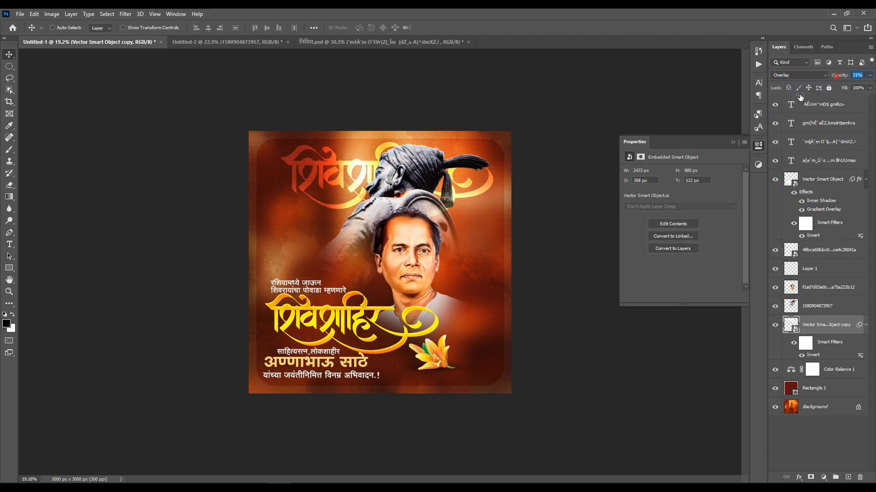
left_click_drag(800, 97, 798, 99)
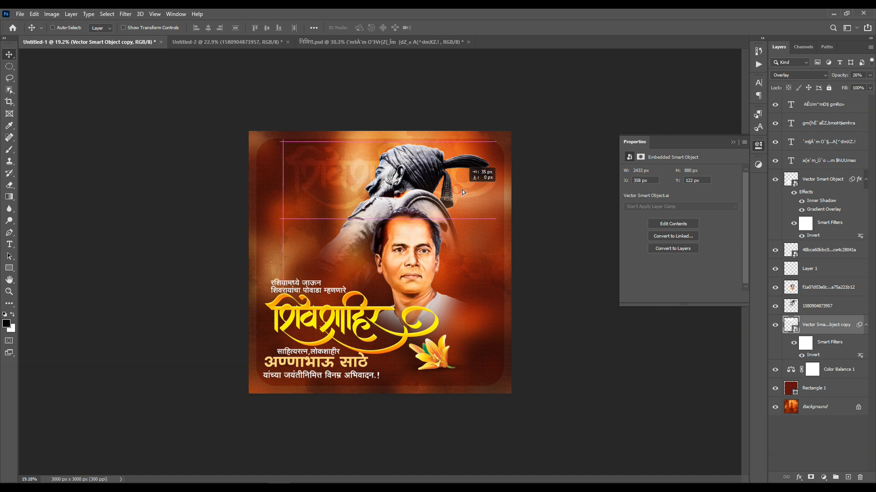
key("ctrl+0")
left_click_drag(382, 124, 420, 209)
key("ctrl+z")
- Draw a 484 × 179 px rectangle above the रशियामध्ये जाऊन caption and fill it white
left_click_drag(190, 203, 403, 283)
key("u")
left_click_drag(292, 140, 348, 177)
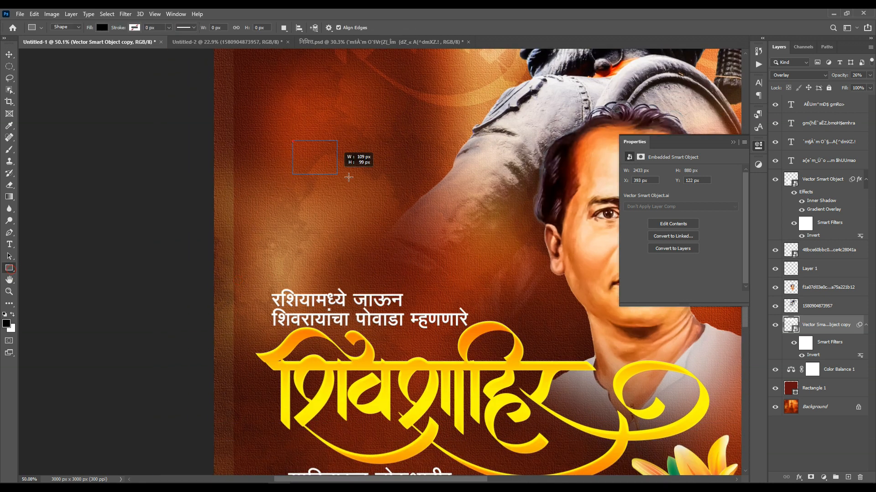
left_click_drag(404, 181, 403, 181)
left_click(630, 199)
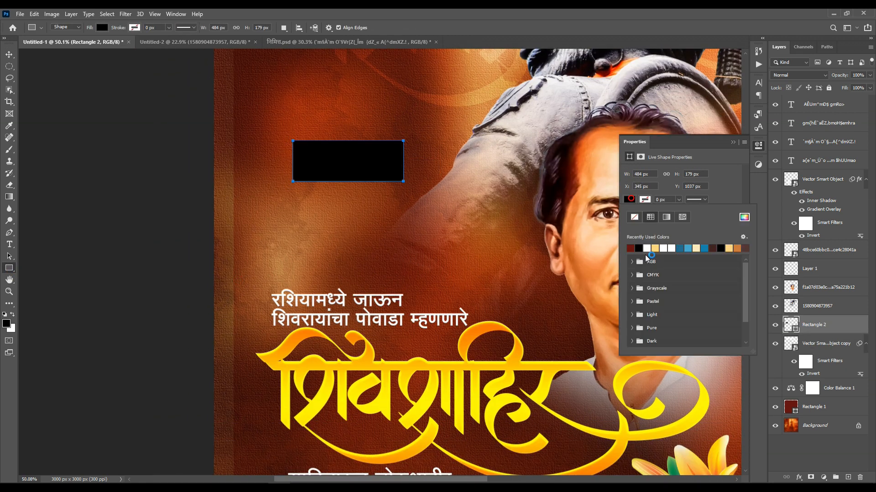
left_click(646, 250)
left_click(8, 54)
- Taper the white rectangle's upper edge into a trapezoid and position it above the caption beside the statue
scroll(359, 178, "down", 4)
scroll(351, 160, "up", 3)
key("ctrl+t")
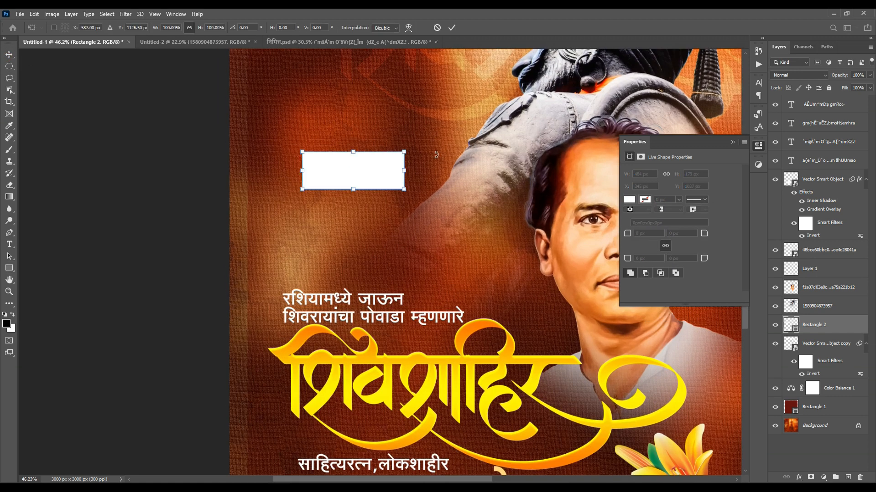
left_click_drag(397, 154, 390, 155)
key("Return")
scroll(387, 167, "down", 5)
scroll(386, 167, "up", 3)
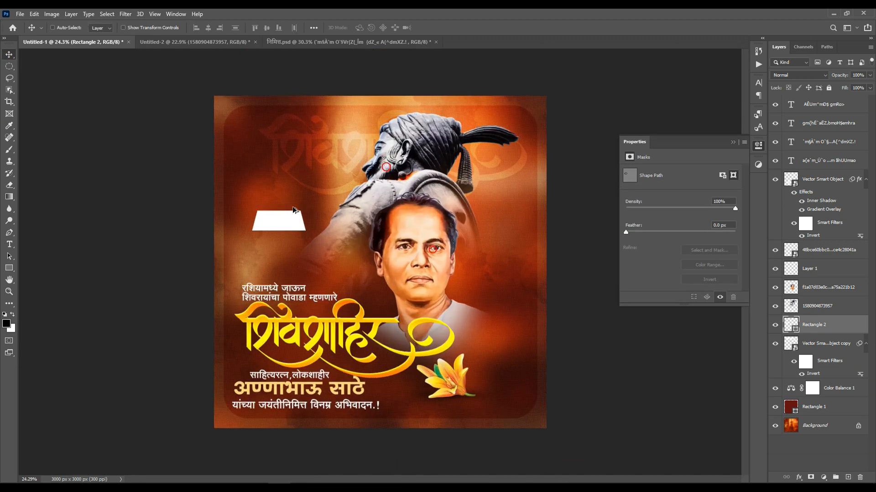
left_click_drag(313, 243, 308, 246)
scroll(438, 273, "down", 3)
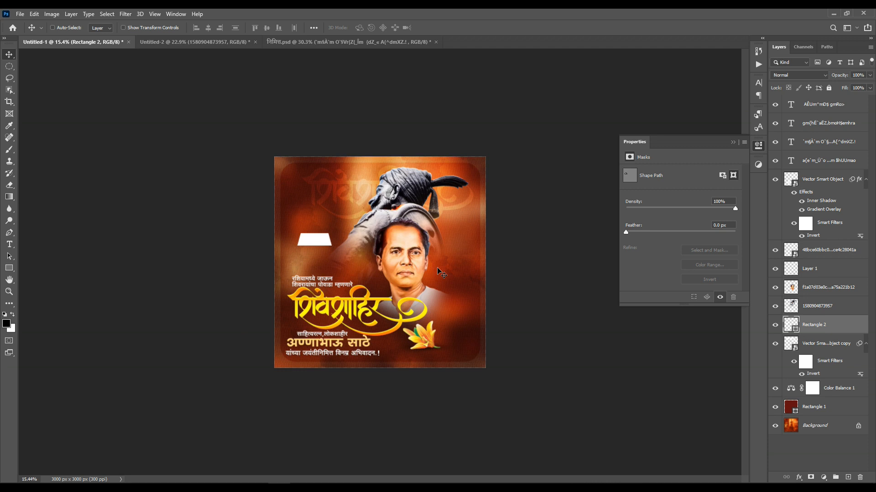
scroll(436, 270, "up", 5)
scroll(377, 338, "down", 2)
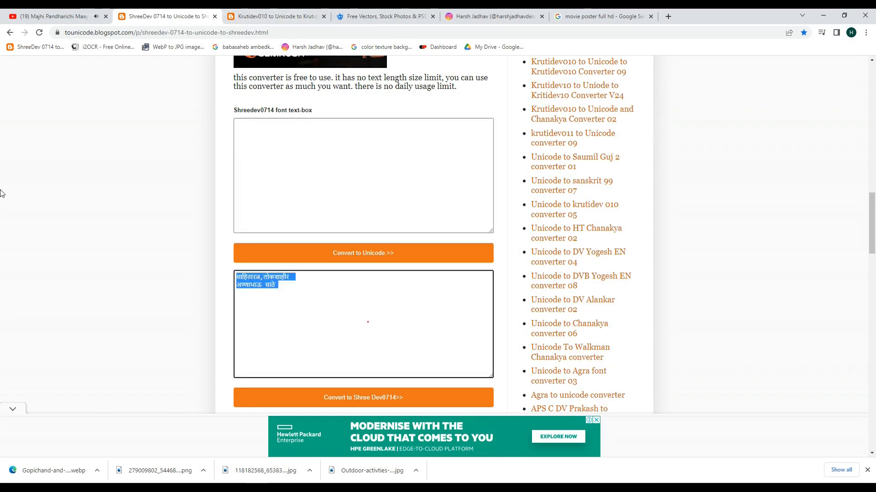
- In the browser's font converter, enter ०१ ऑगस्ट, convert it to Shree Dev0714 and take the converted text
type("auga")
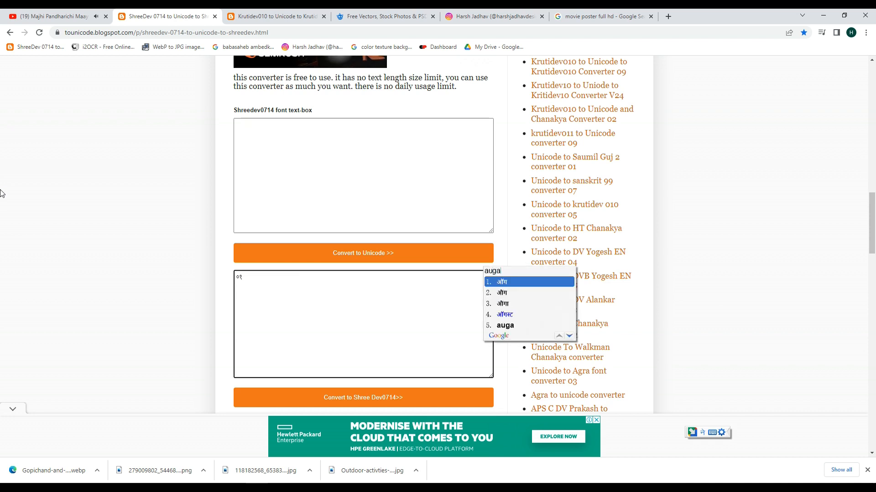
type("st")
key("space")
left_click(279, 401)
left_click(350, 136)
key("ctrl+a")
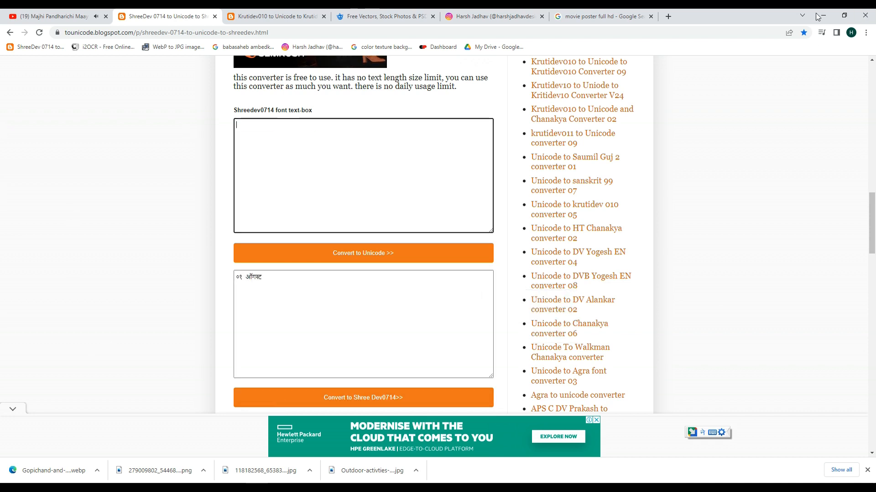
left_click(819, 16)
- Add the date text ०१ ऑगस्ट to the poster in Photoshop and set its font to SHREE-DEV7-0709
left_click(9, 245)
left_click(245, 251)
type("०१ ऑगस्ट")
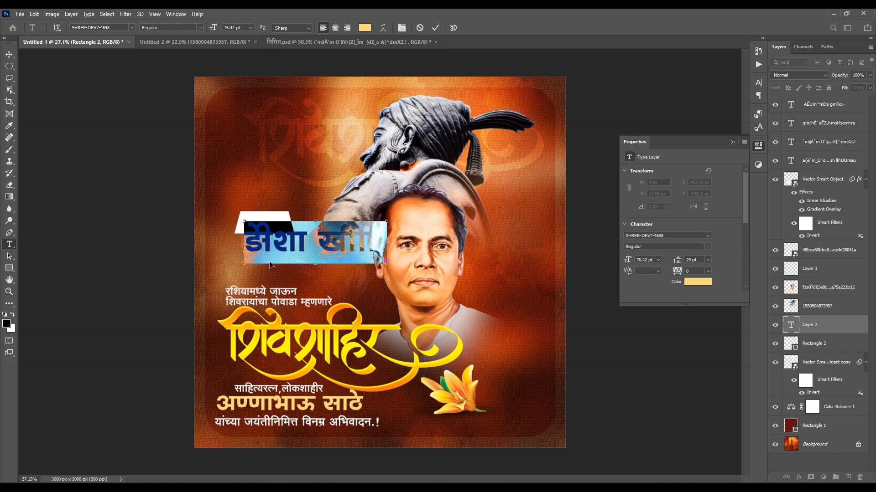
type("0709")
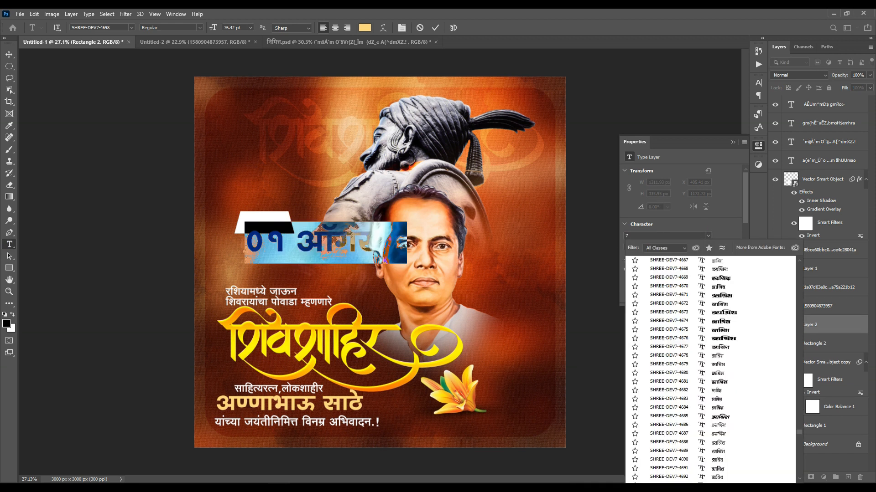
key("Return")
left_click(10, 55)
- Shrink the date text to about 348 px wide, place it on the white trapezoid and colour it dark red sampled from the background
scroll(208, 185, "up", 4)
left_click_drag(347, 263, 314, 237)
key("ctrl+t")
left_click_drag(420, 251, 287, 247)
left_click(691, 282)
left_click(255, 147)
left_click(523, 115)
scroll(278, 233, "up", 6)
left_click_drag(304, 255, 298, 255)
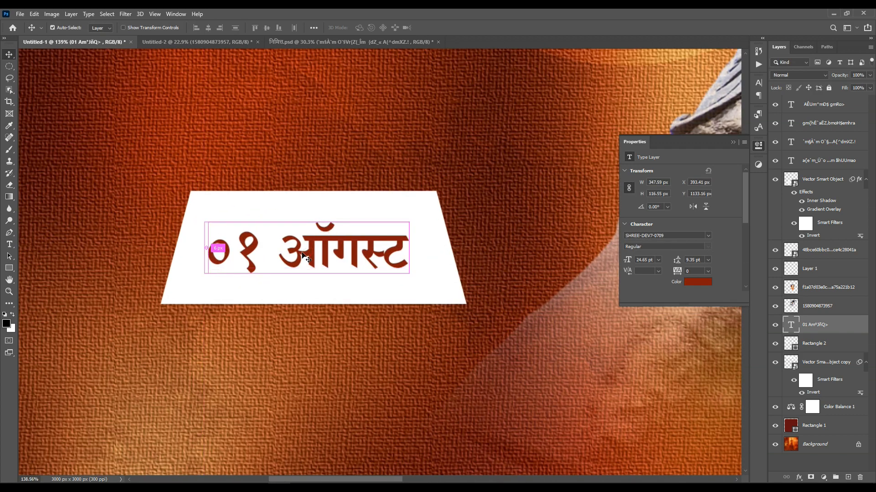
- Rescale the date text so it fits inside the white trapezoid and center it there
key("ctrl+t")
left_click_drag(425, 255, 459, 256)
left_click_drag(424, 267, 413, 266)
key("Return")
- Reduce the white trapezoid's height from its upper edge so it frames the date text more tightly
scroll(387, 245, "down", 2)
left_click(406, 279)
key("ctrl+t")
left_click_drag(350, 210, 349, 219)
key("Return")
scroll(363, 255, "down", 7)
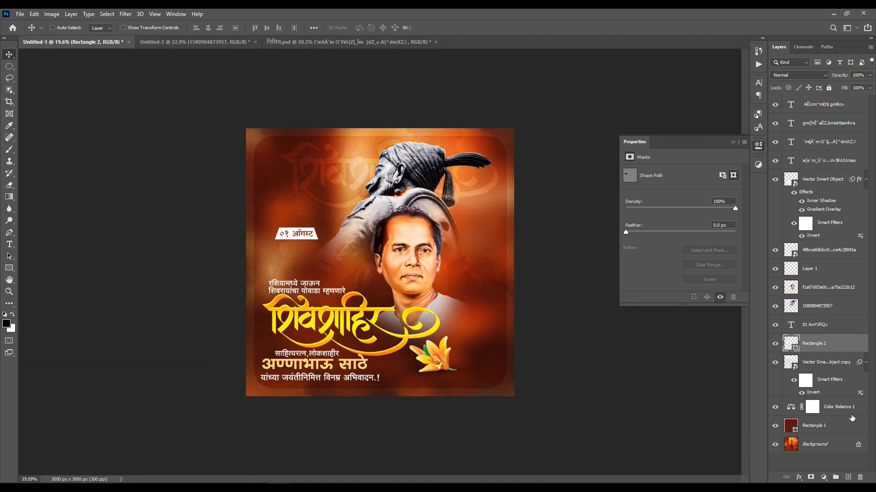
- Add a new layer above the Color Balance adjustment and pick a large textured brush with white as the foreground colour
left_click(852, 418)
left_click(847, 478)
scroll(452, 241, "down", 1)
key("b")
right_click(415, 227)
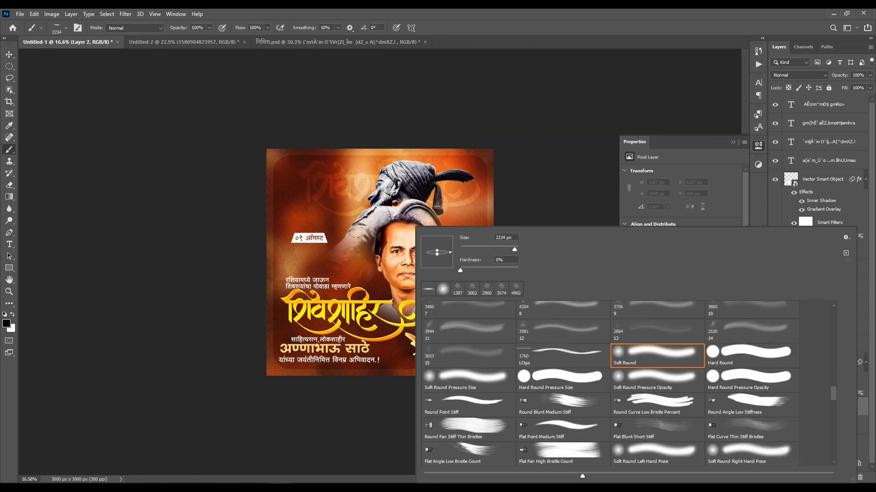
double_click(459, 292)
left_click(12, 314)
- Stamp the white texture around all edges of the poster and set the layer's blend mode to Subtract
left_click(246, 291)
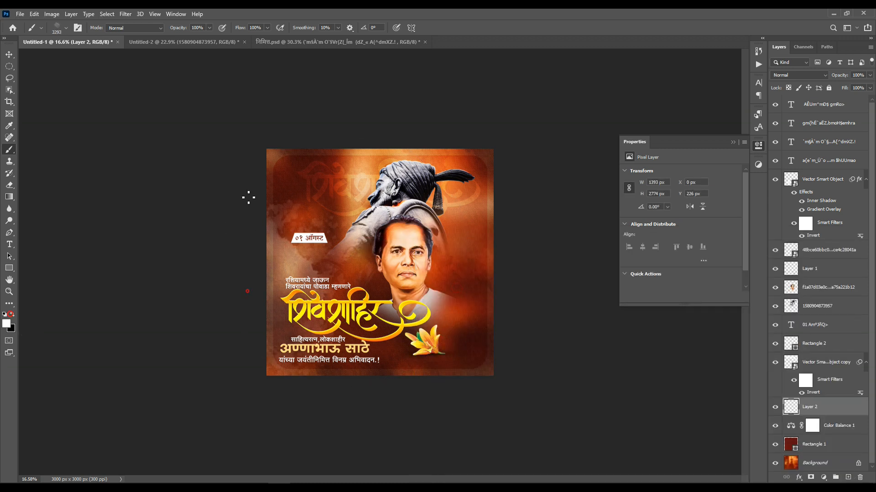
left_click(315, 131)
left_click(553, 162)
left_click(493, 345)
left_click(373, 419)
key("ctrl+plus")
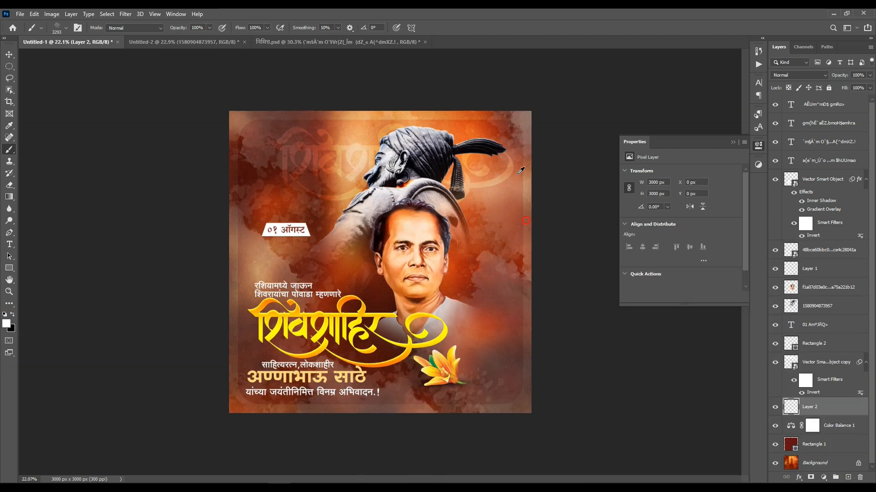
left_click(779, 75)
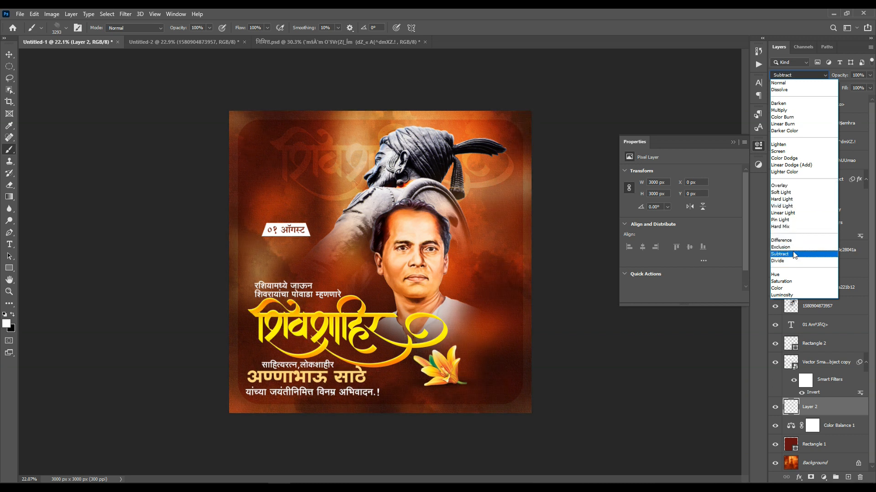
left_click(792, 254)
left_click(8, 56)
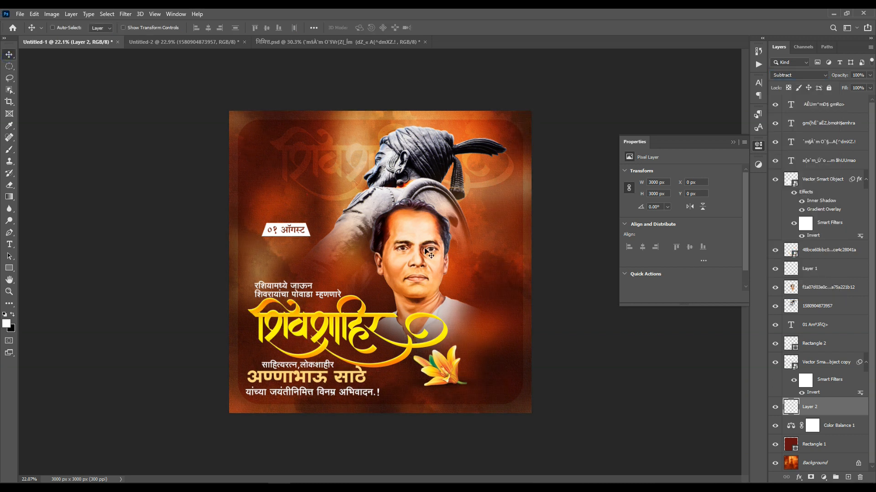
- Examine the finished poster at close range and in full-screen view, checking the statue, portrait and background texture
left_click(436, 255, "ctrl")
scroll(353, 174, "up", 6)
left_click_drag(232, 115, 280, 185)
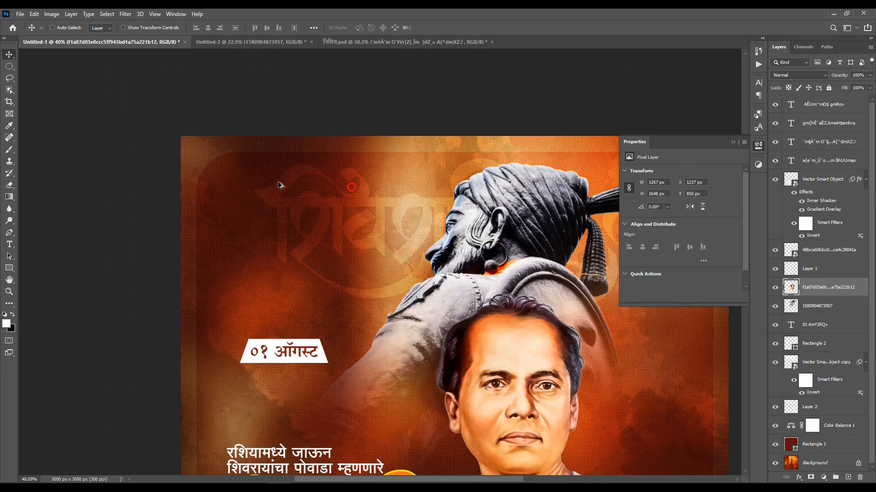
scroll(279, 186, "down", 4)
scroll(434, 285, "down", 3)
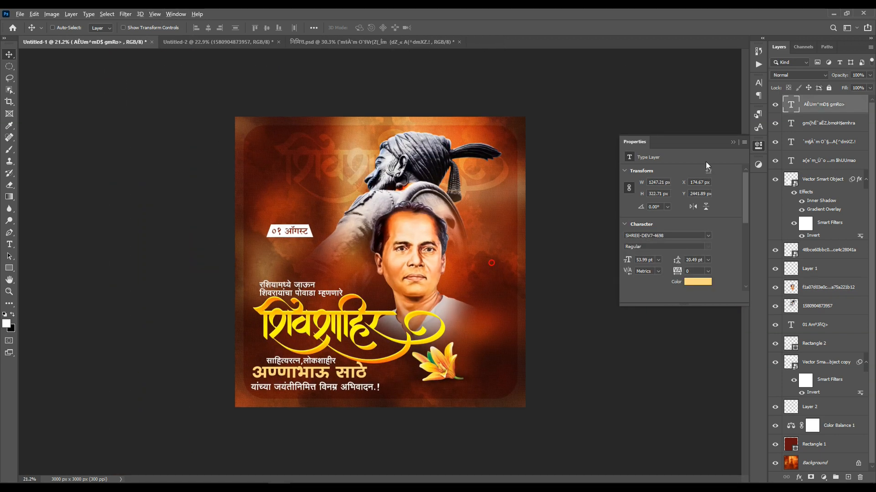
left_click(732, 143)
key("f")
key("f")
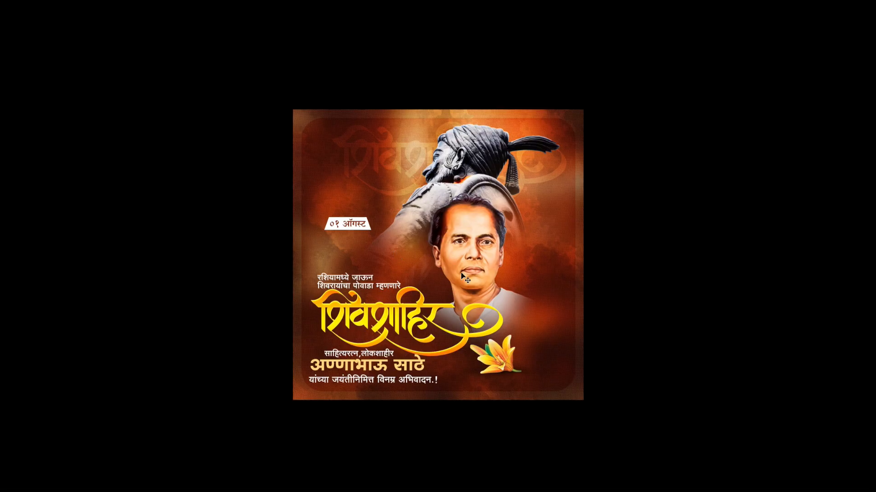
scroll(461, 278, "up", 9)
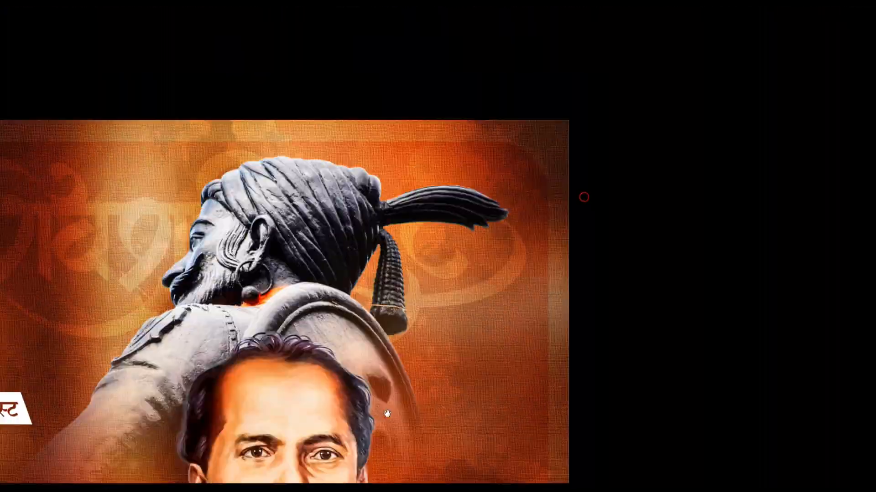